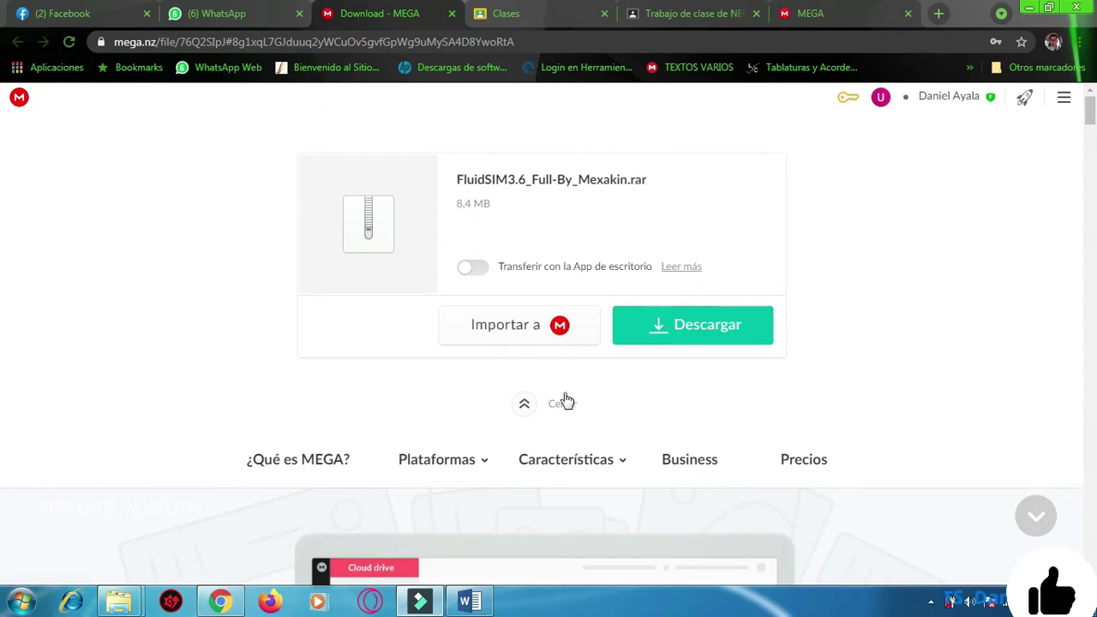
# Start downloading the FluidSIM3.6_Full-By_Mexakin.rar archive from its MEGA page.
pyautogui.click(707, 330)
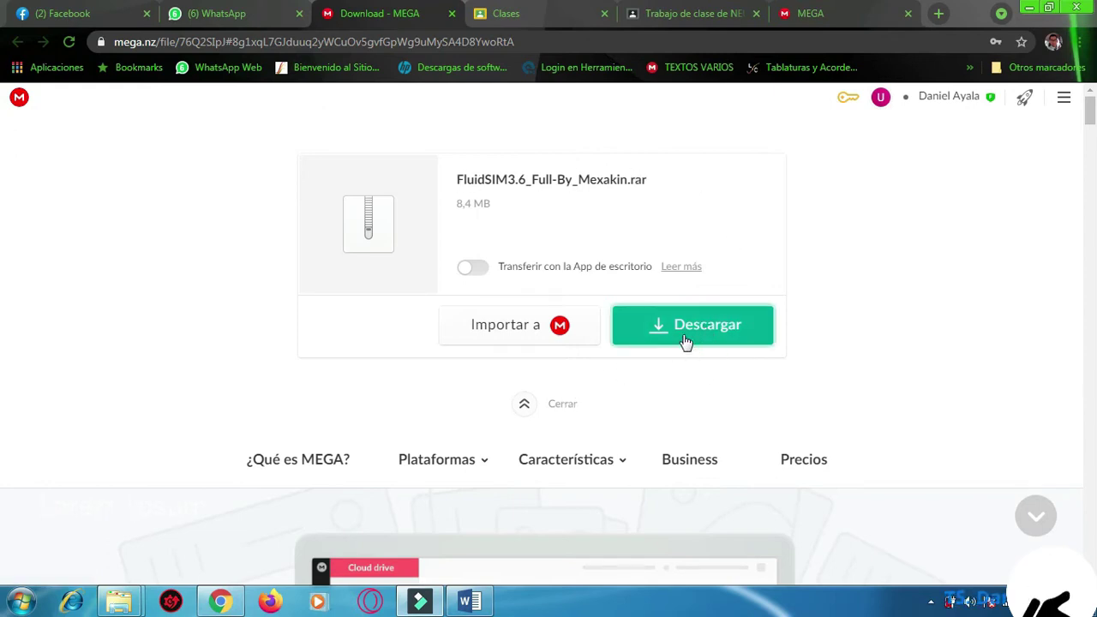
pyautogui.click(683, 340)
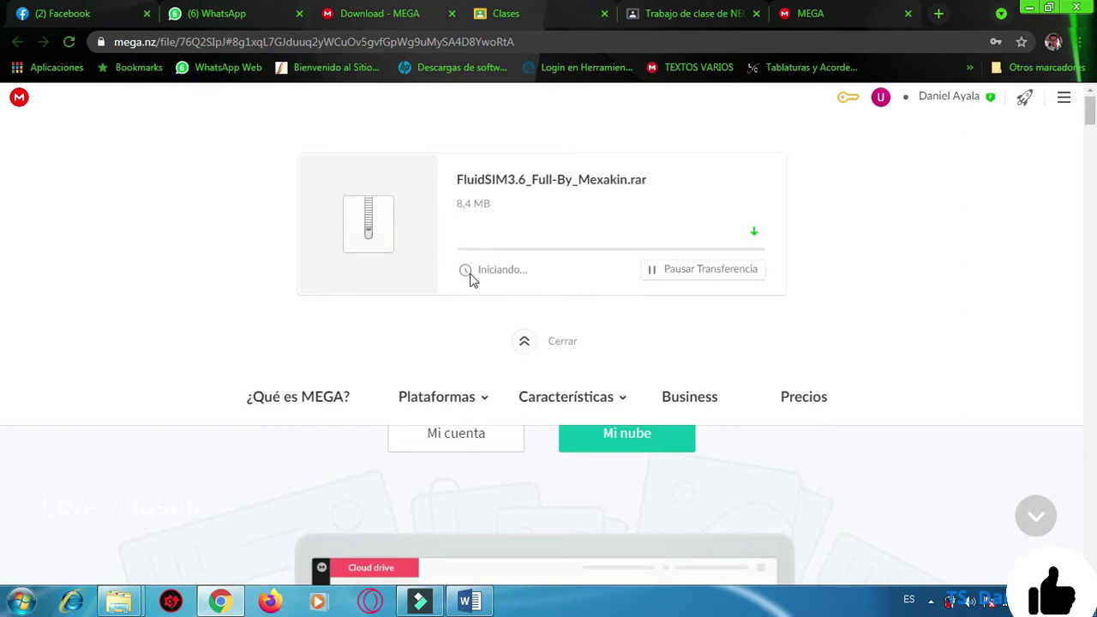
pyautogui.click(930, 600)
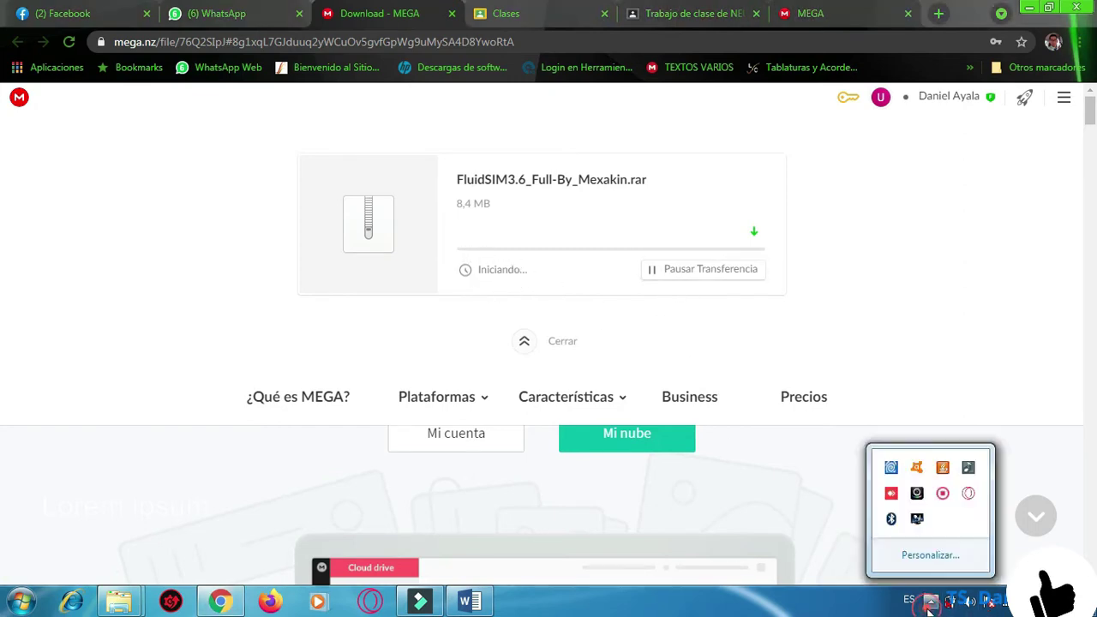
pyautogui.click(942, 494)
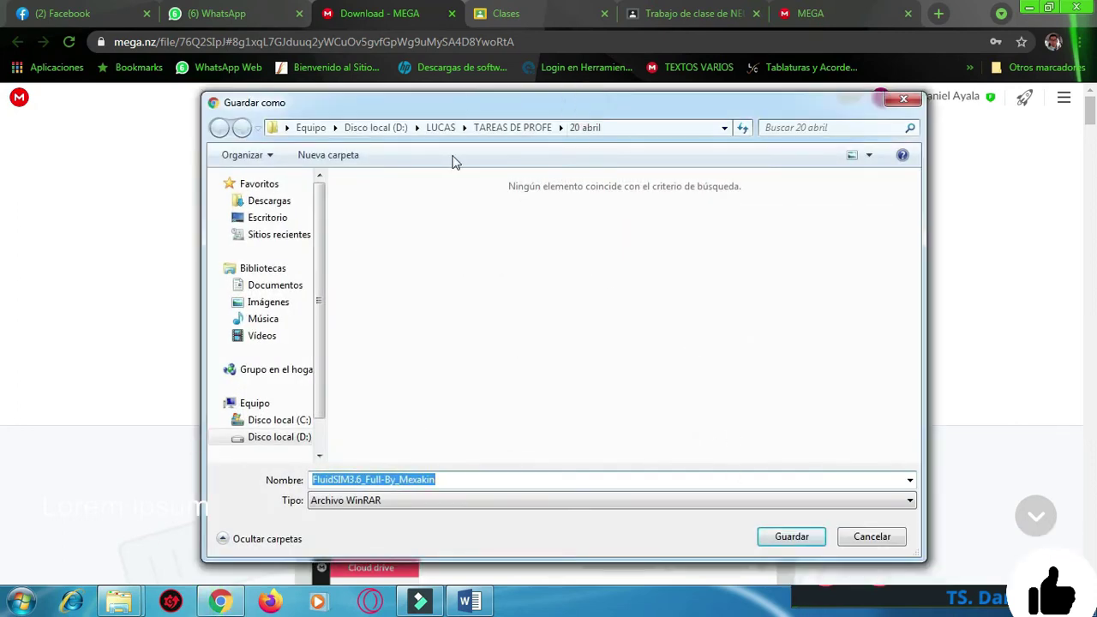
# Save the FluidSIM3.6_Full-By_Mexakin archive to the desktop (Escritorio) as a WinRAR file.
pyautogui.click(174, 205)
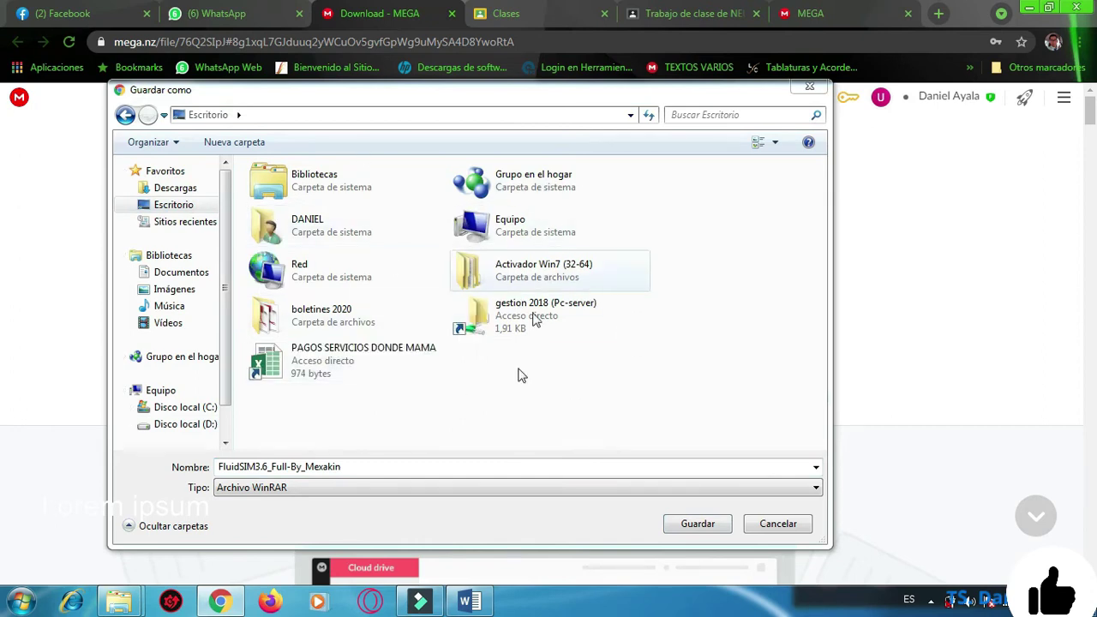
pyautogui.click(716, 525)
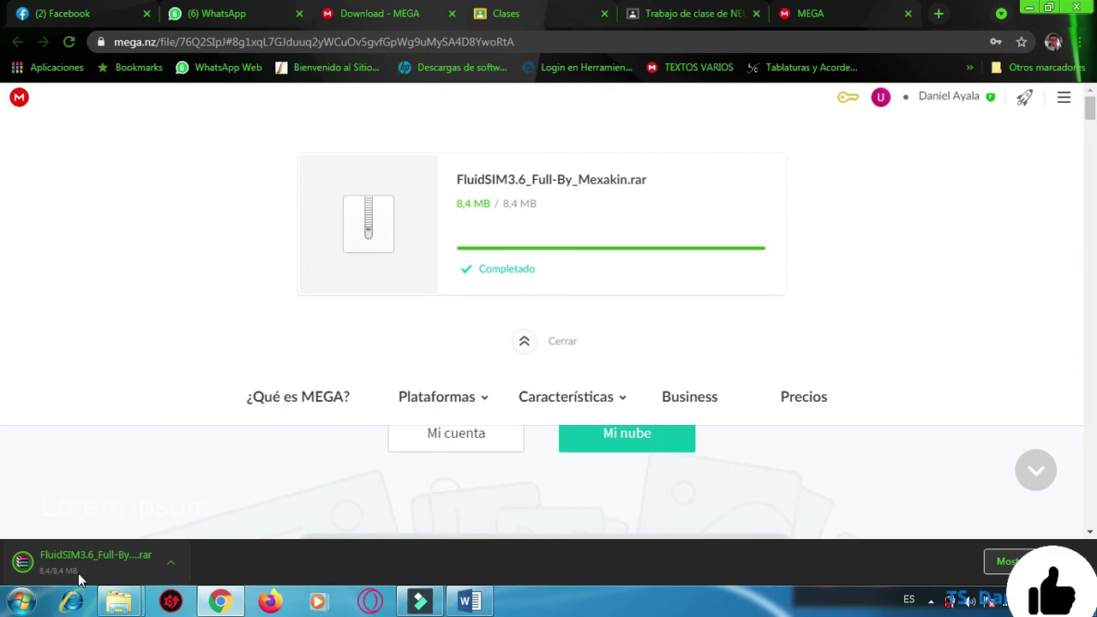
pyautogui.click(128, 565)
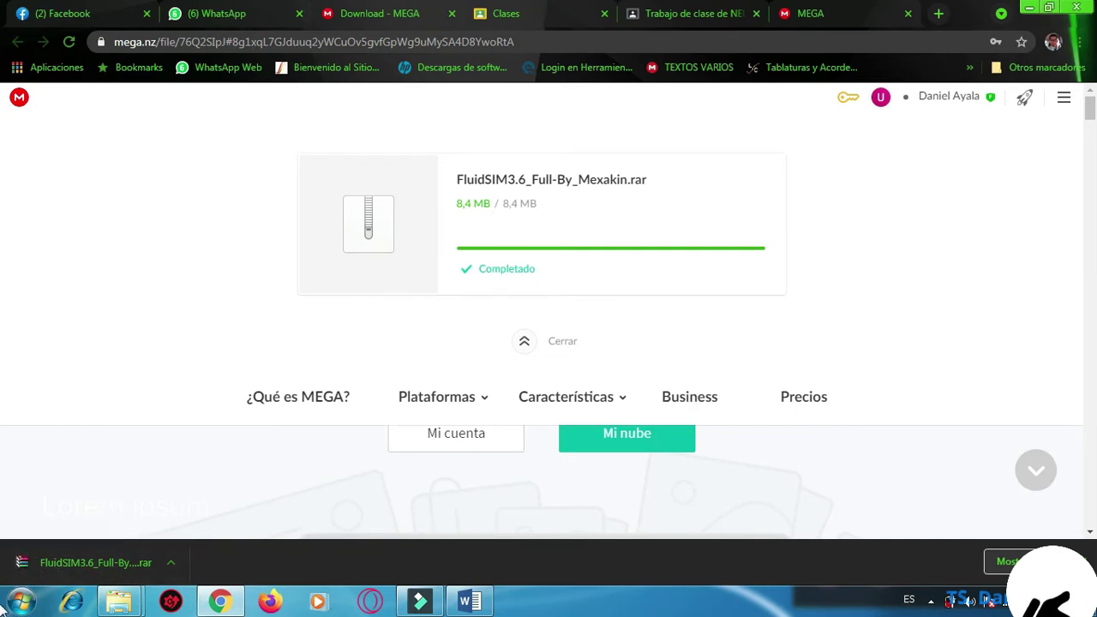
# Minimize the browser and move the downloaded archive to an empty area of the desktop, away from the other icons.
pyautogui.click(1029, 7)
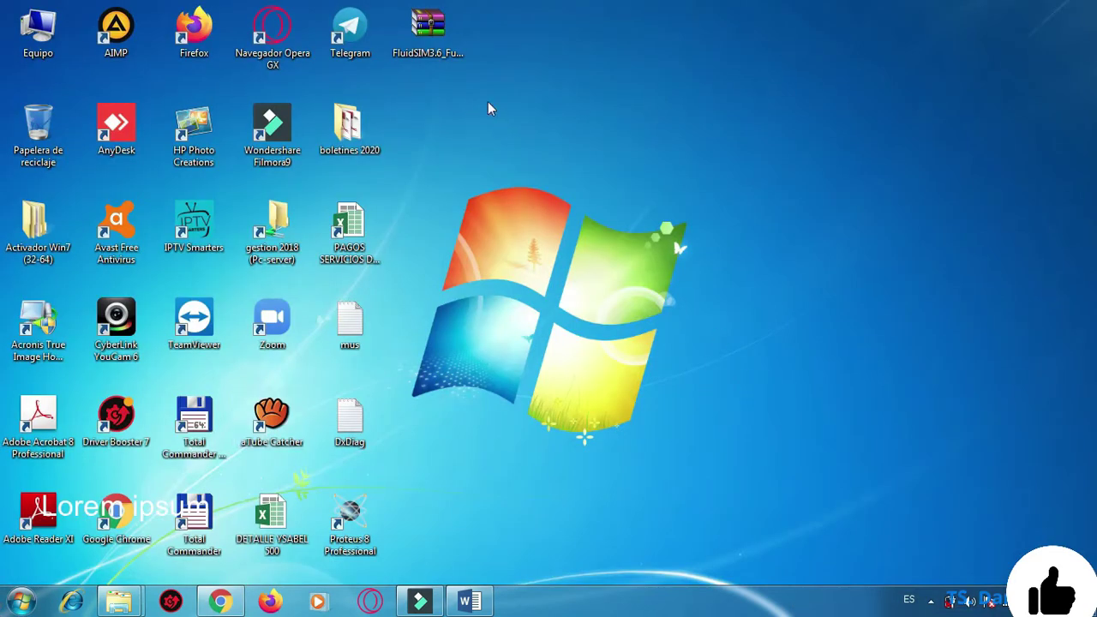
pyautogui.click(456, 34)
pyautogui.moveTo(432, 34); pyautogui.dragTo(744, 328)
pyautogui.click(734, 437)
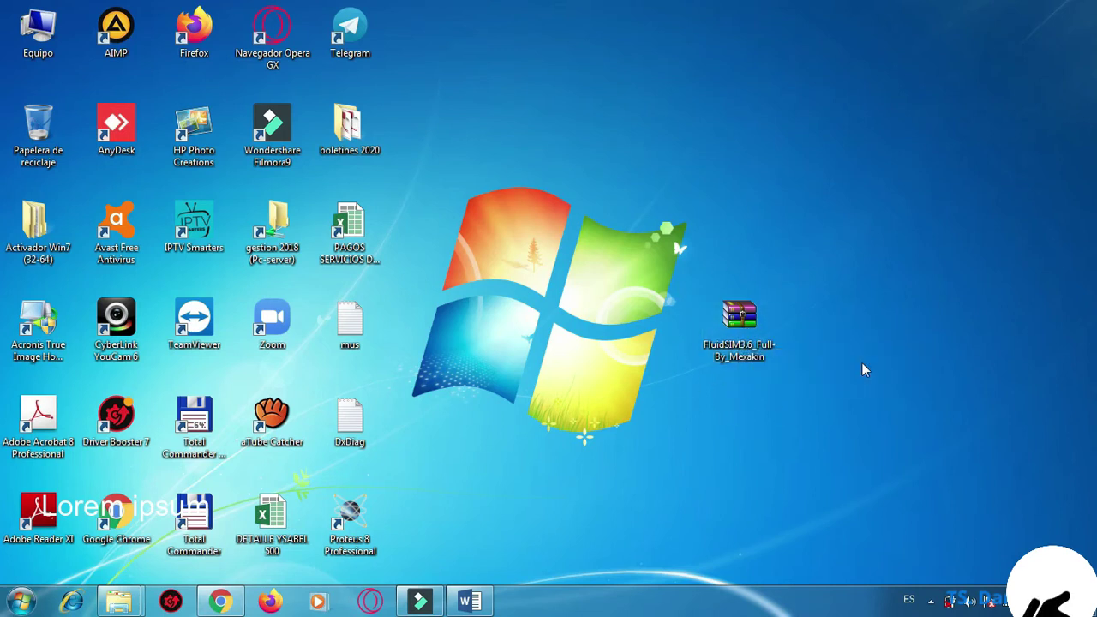
# Extract the archive into a FluidSIM3.6_Full-By_Mexakin folder on the desktop with the default extraction options, and close the archive window.
pyautogui.doubleClick(740, 317)
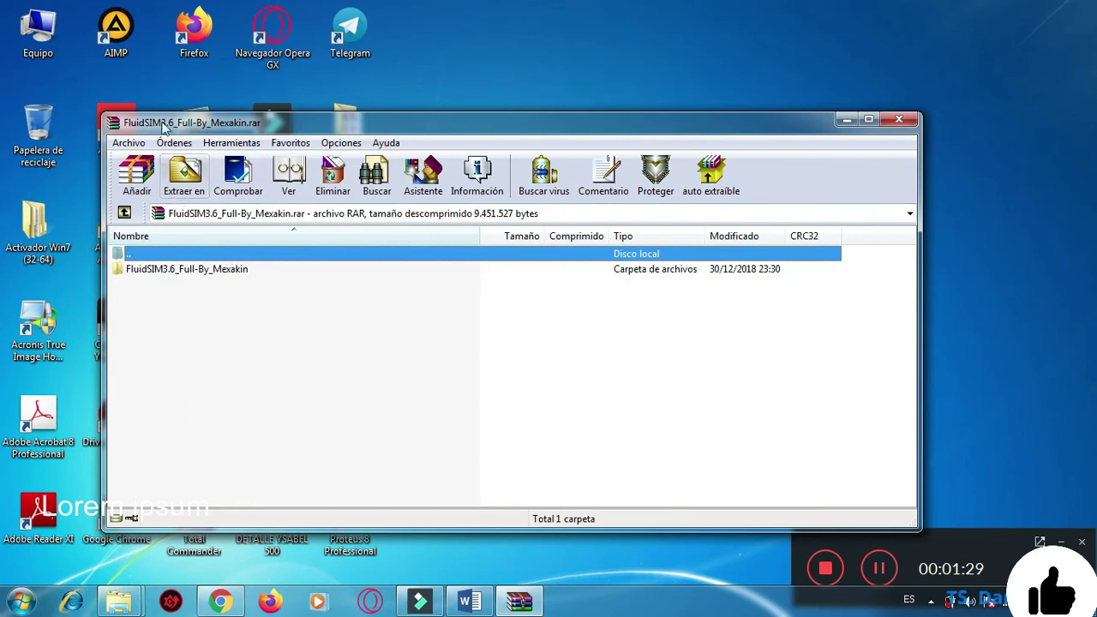
pyautogui.click(186, 192)
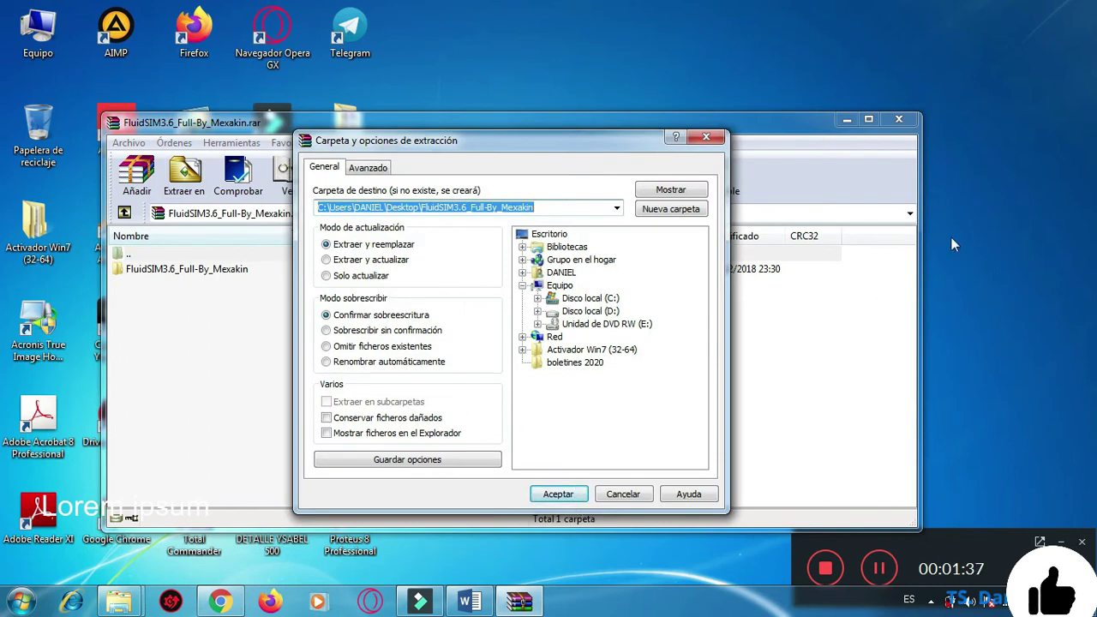
pyautogui.click(571, 496)
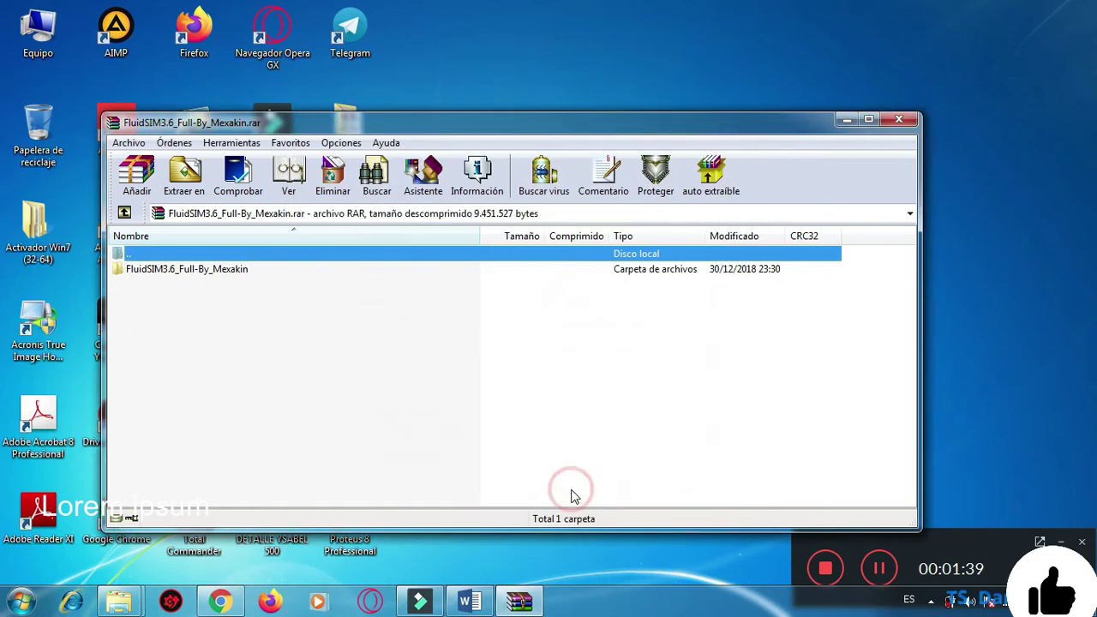
pyautogui.click(899, 121)
# Arrange the extracted folder and the archive one below the other in the empty area of the desktop.
pyautogui.moveTo(436, 31); pyautogui.dragTo(748, 225)
pyautogui.moveTo(741, 353); pyautogui.dragTo(737, 162)
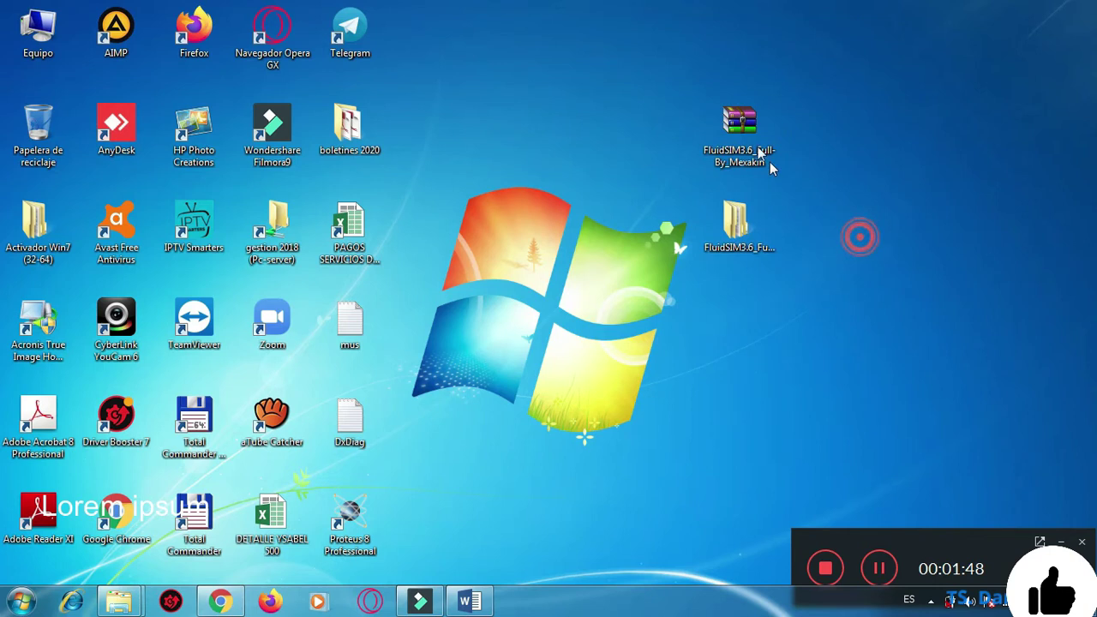
pyautogui.click(745, 240)
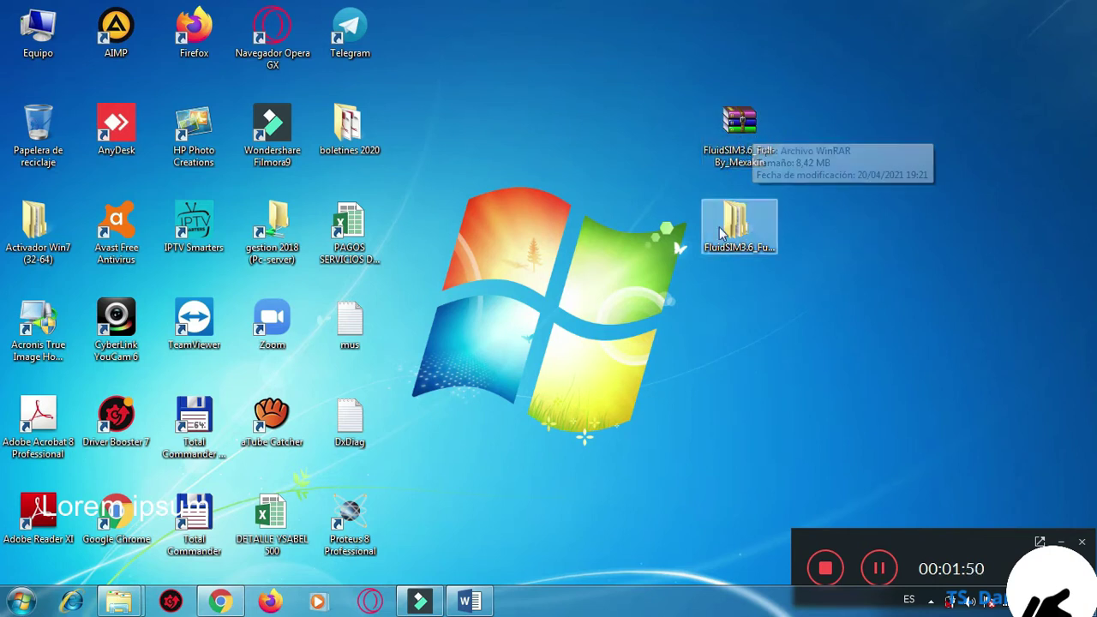
pyautogui.click(829, 512)
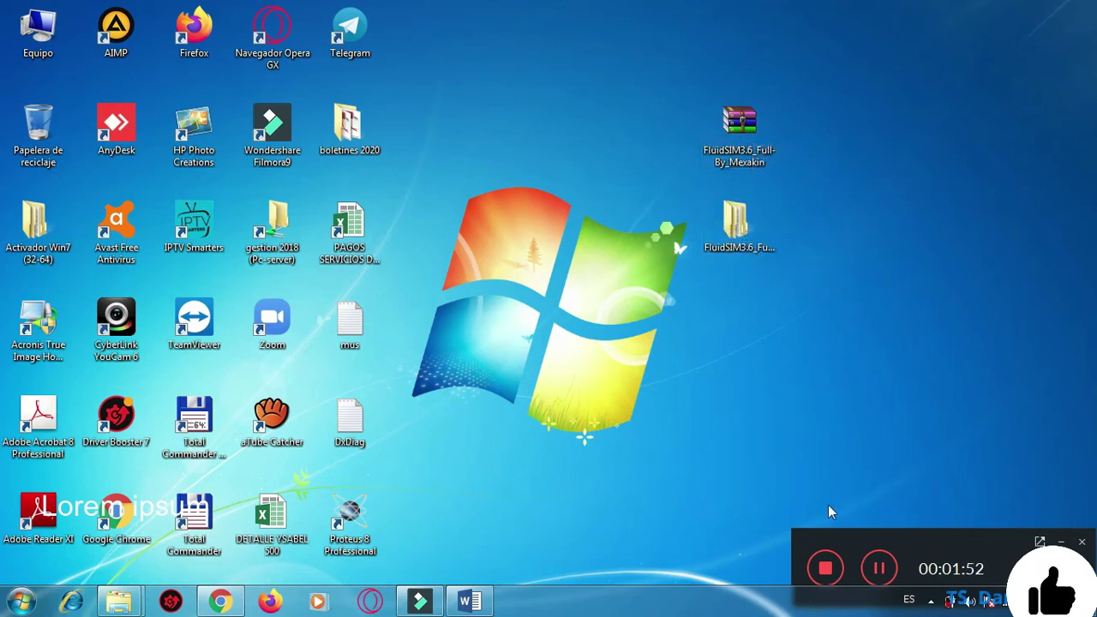
pyautogui.click(880, 568)
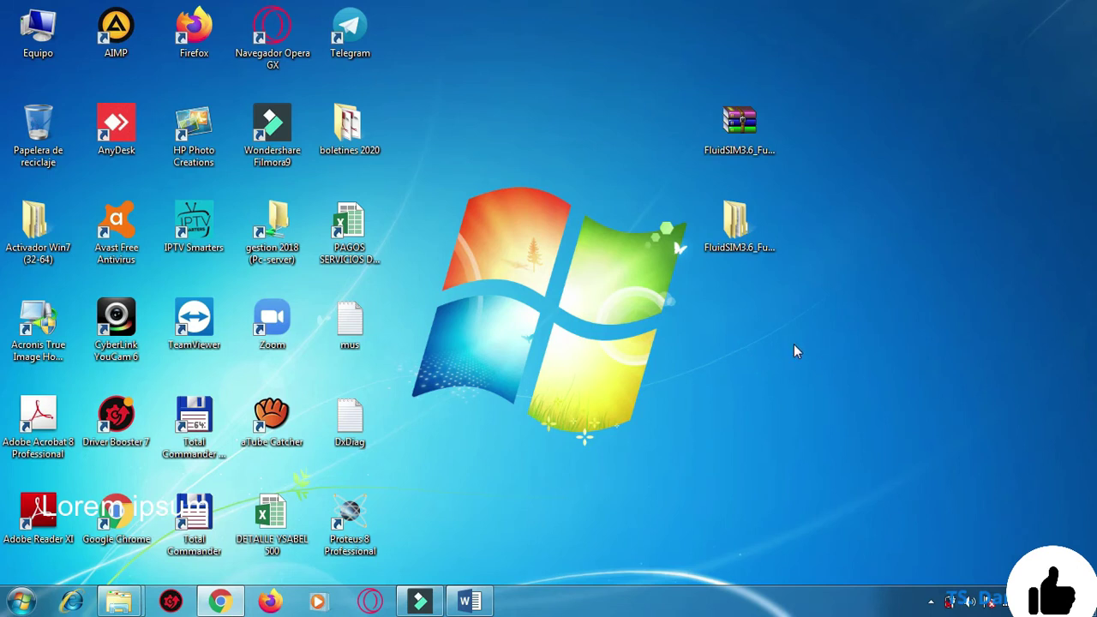
# Open the extracted folder in a maximized window and go down through its nested subfolders to the installer files.
pyautogui.click(734, 244)
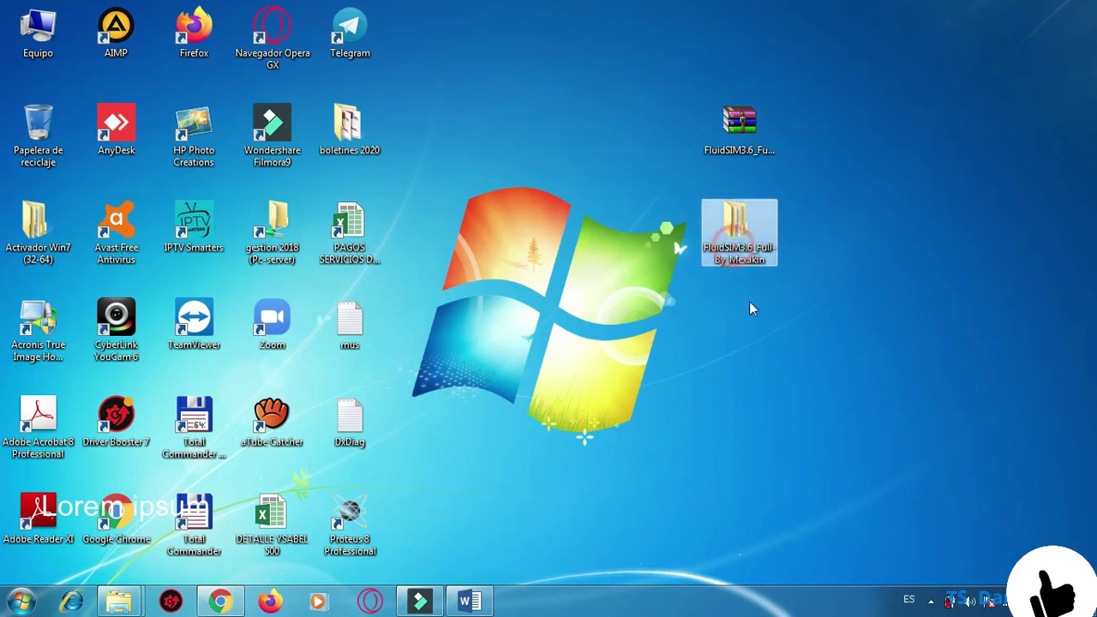
pyautogui.doubleClick(736, 224)
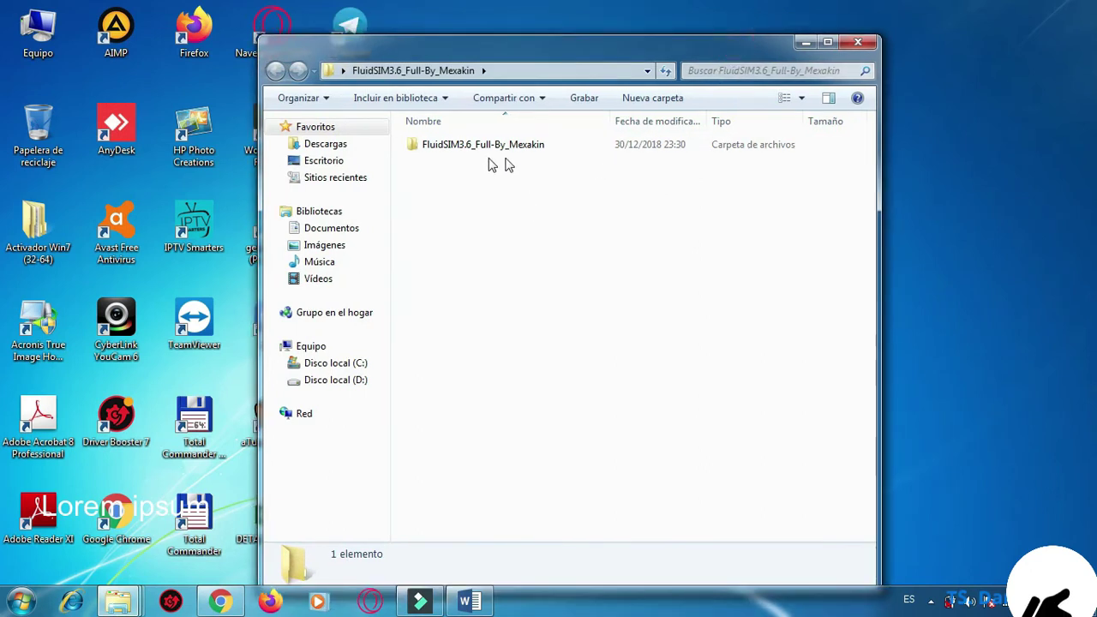
pyautogui.doubleClick(829, 43)
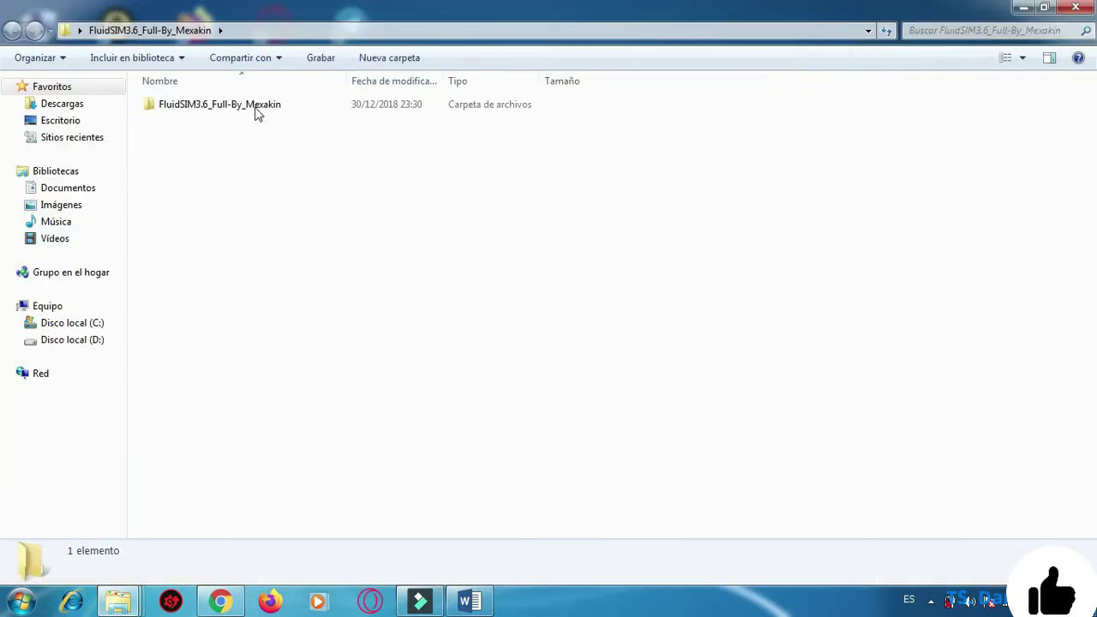
pyautogui.click(247, 108)
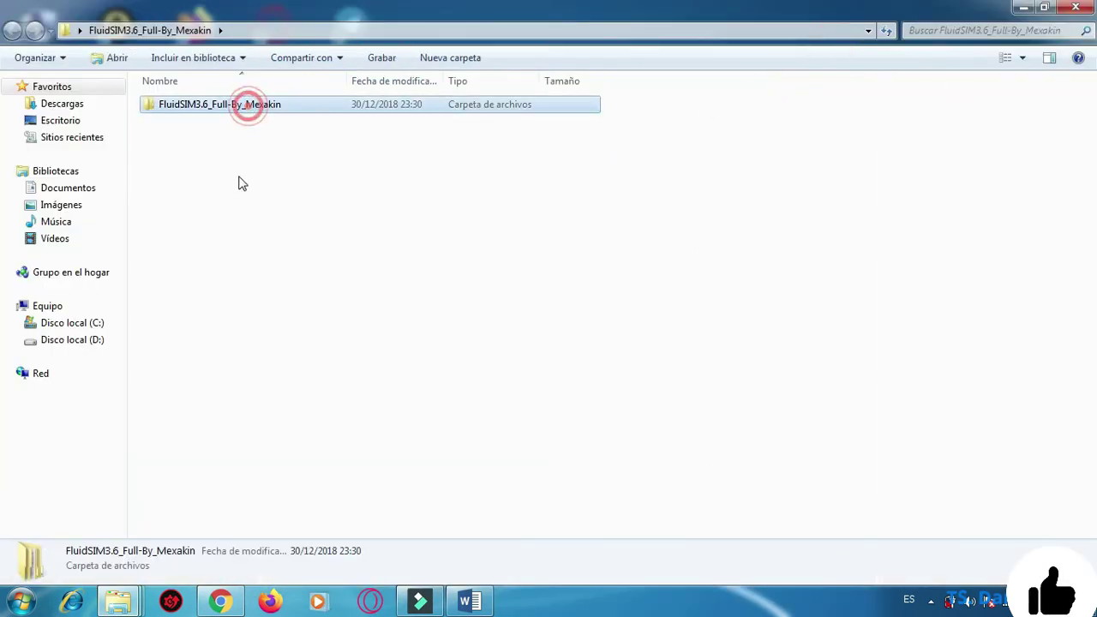
pyautogui.doubleClick(193, 107)
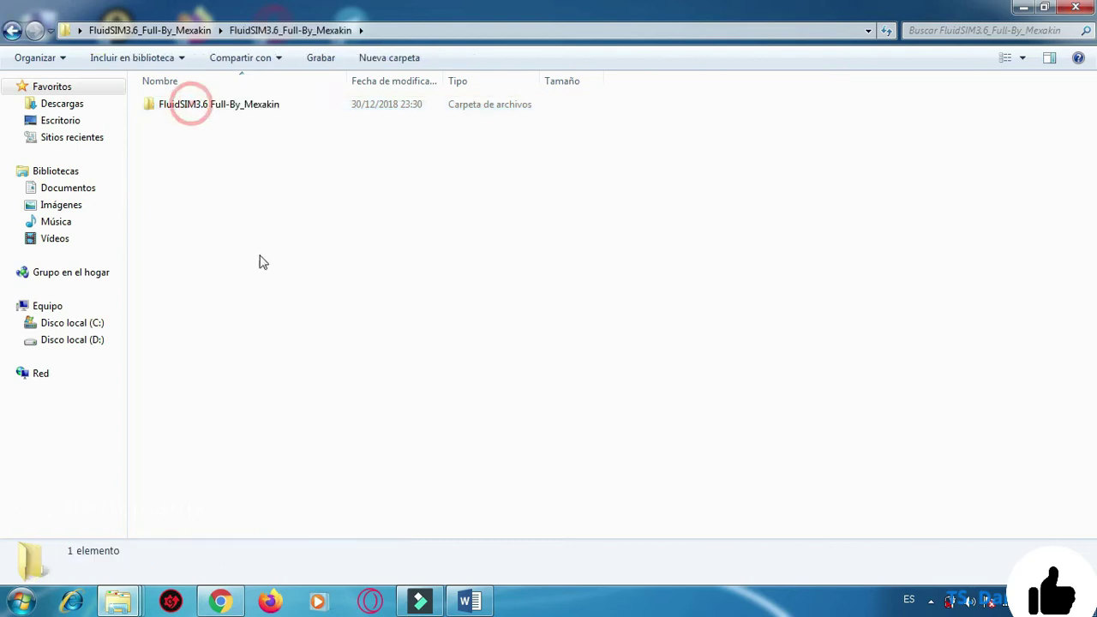
pyautogui.doubleClick(210, 103)
# Examine the extracted files: the contents of the manual folder, the Festo_Fluidsim_Full_Version installer and the English and Spanish language packs.
pyautogui.moveTo(180, 255); pyautogui.dragTo(172, 90)
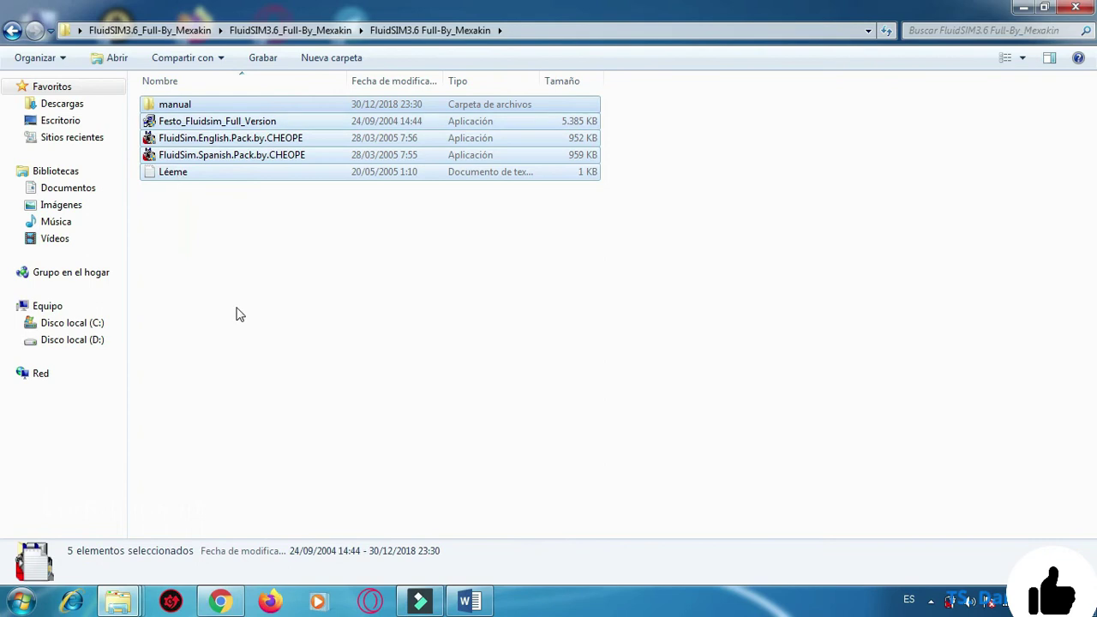
pyautogui.click(268, 250)
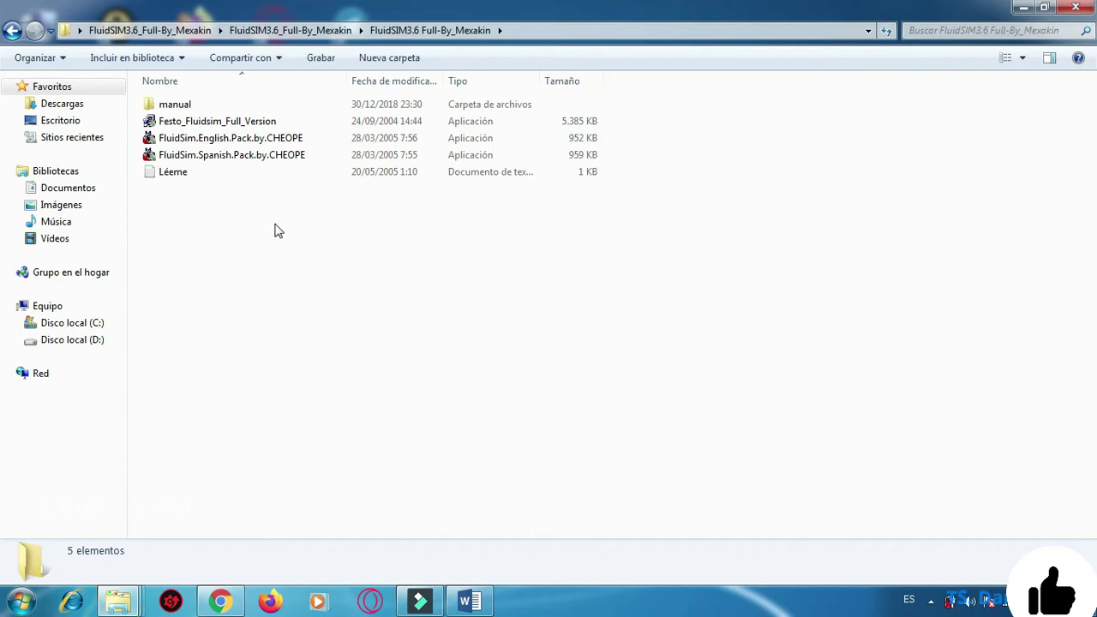
pyautogui.doubleClick(175, 106)
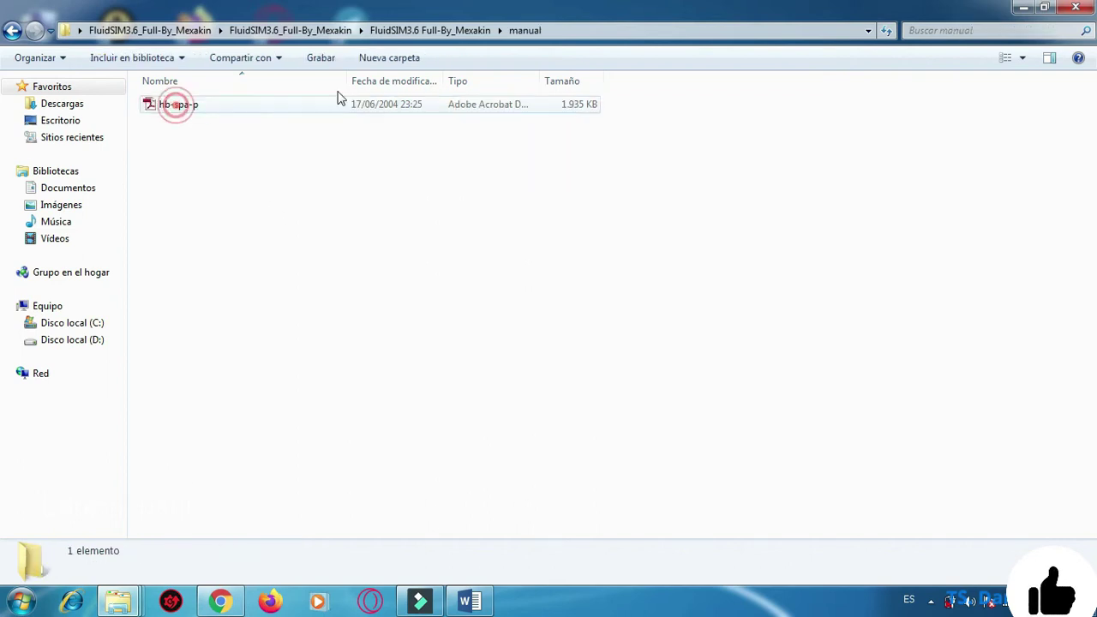
pyautogui.click(449, 31)
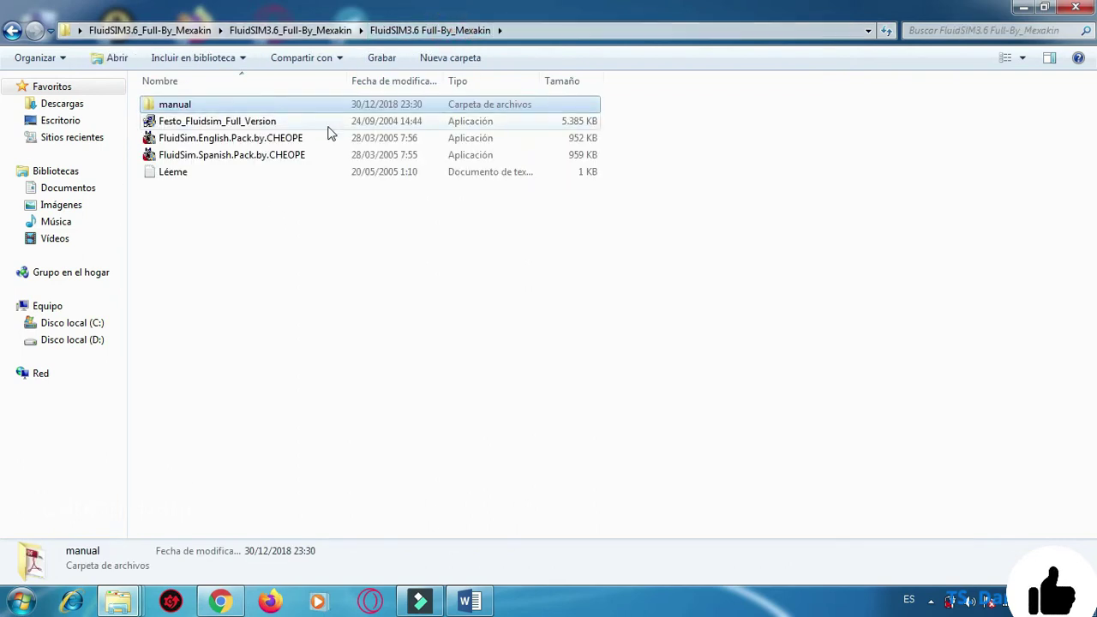
pyautogui.click(218, 124)
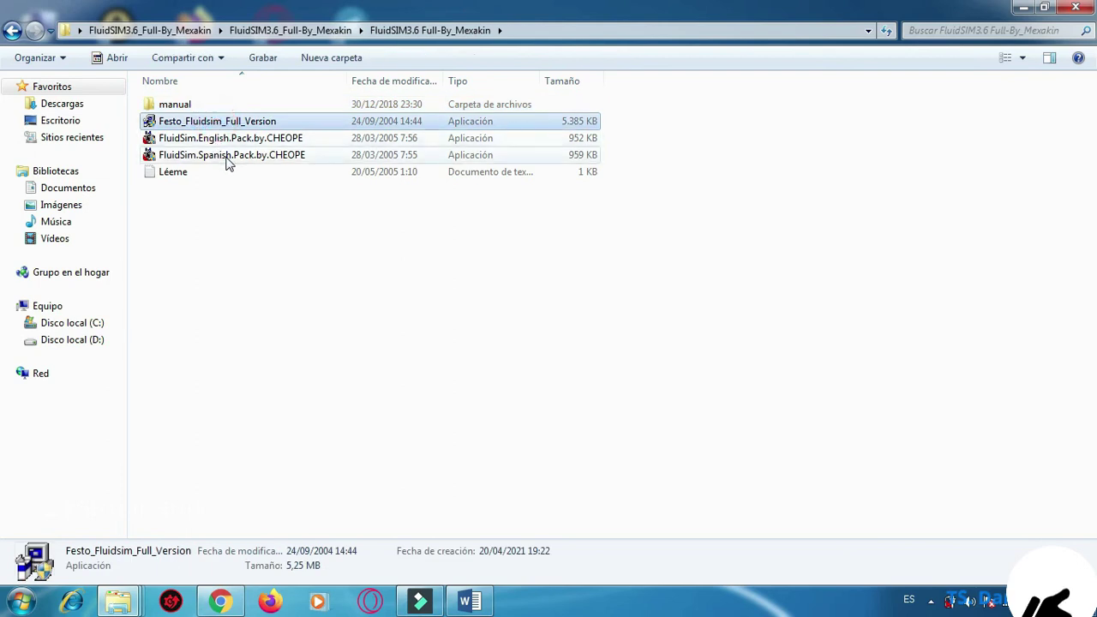
pyautogui.click(243, 138)
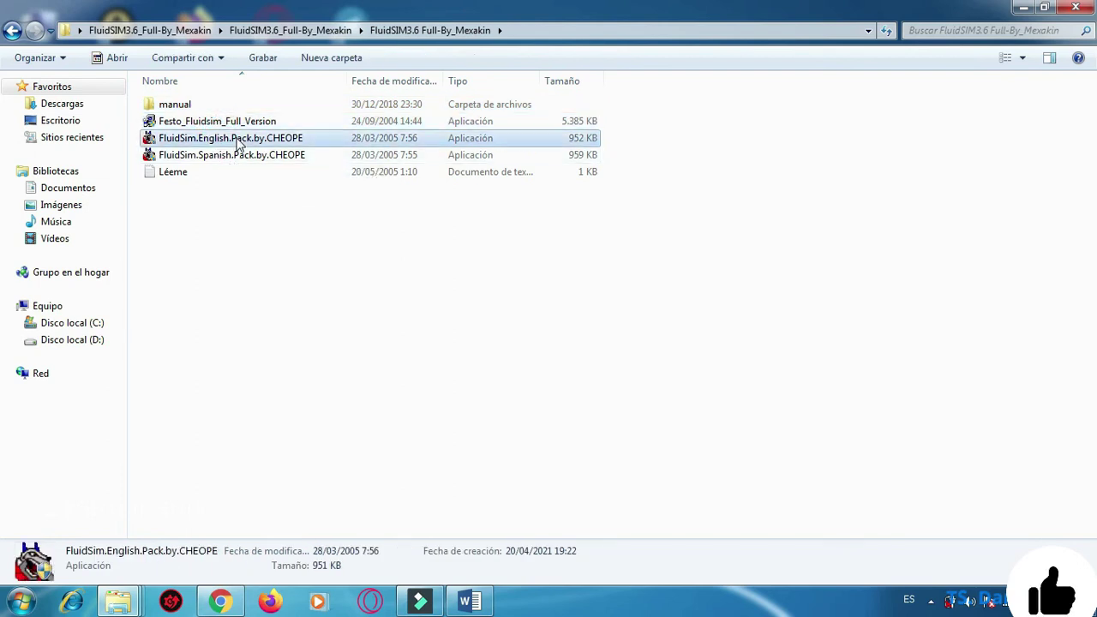
pyautogui.click(218, 157)
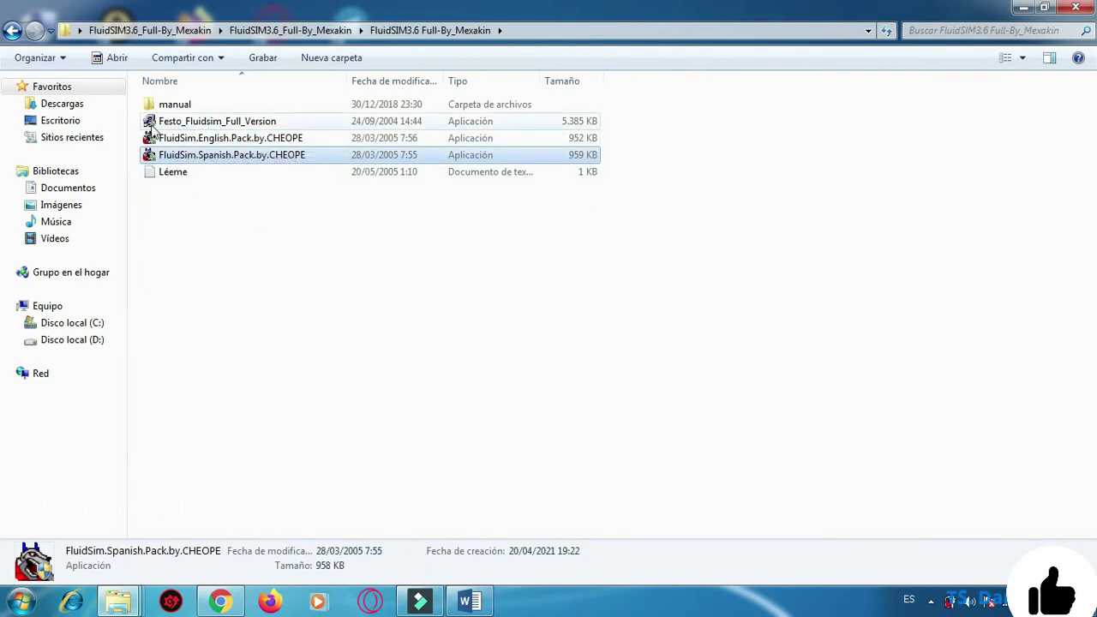
# Run the Festo_Fluidsim_Full_Version setup, keeping C:\Program Files (x86)\Festo Fluidsim, the Festo Fluidsim Start Menu folder and the desktop icon option.
pyautogui.click(161, 125)
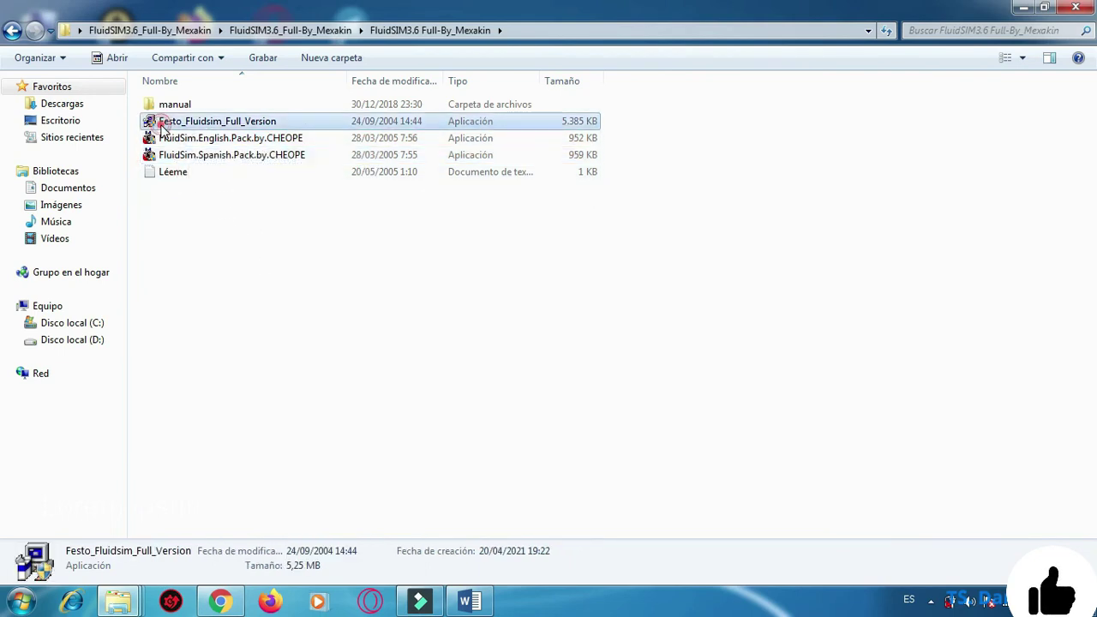
pyautogui.doubleClick(256, 123)
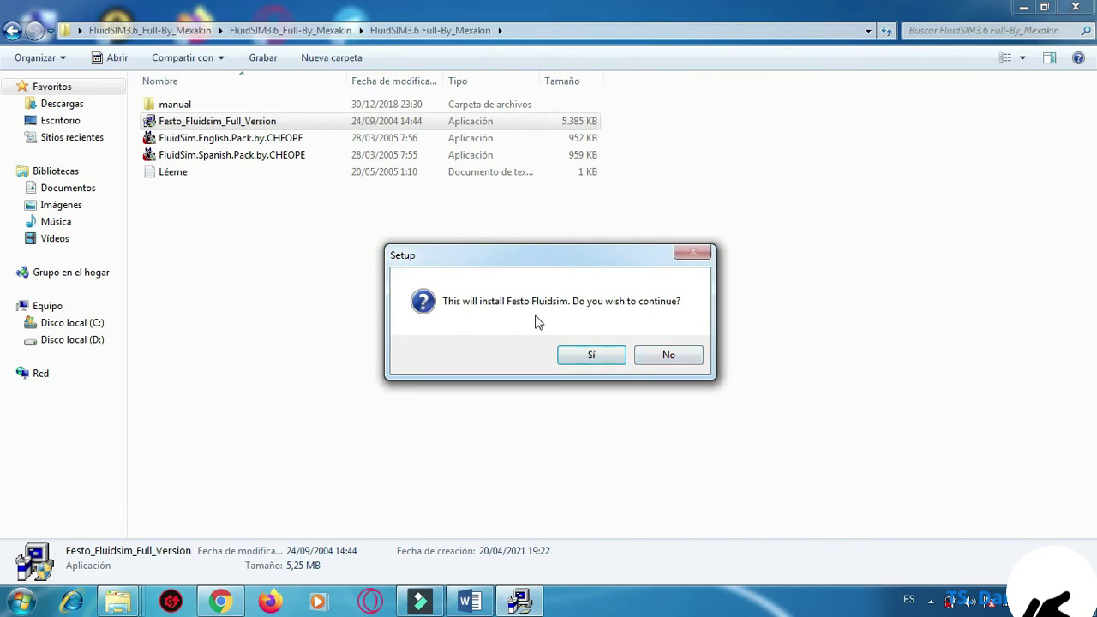
pyautogui.click(599, 361)
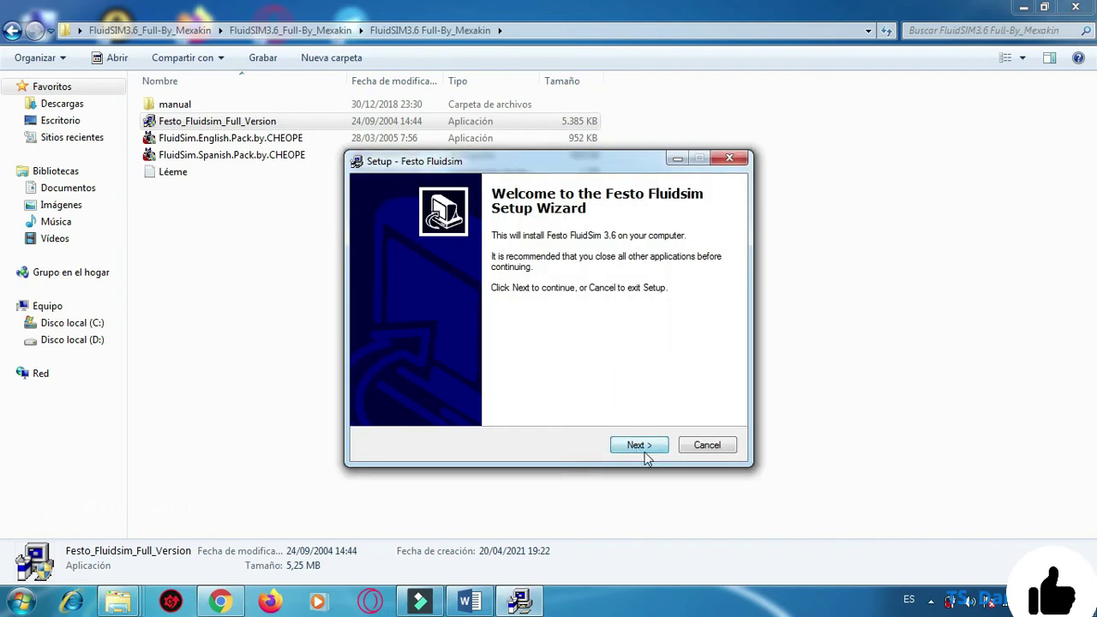
pyautogui.click(635, 446)
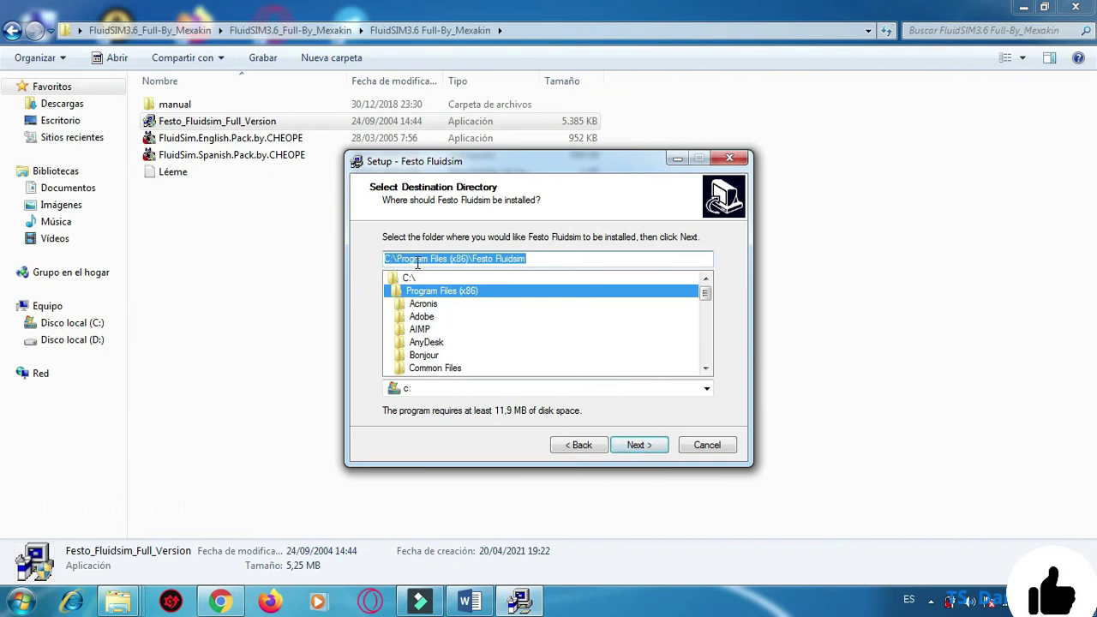
pyautogui.click(654, 442)
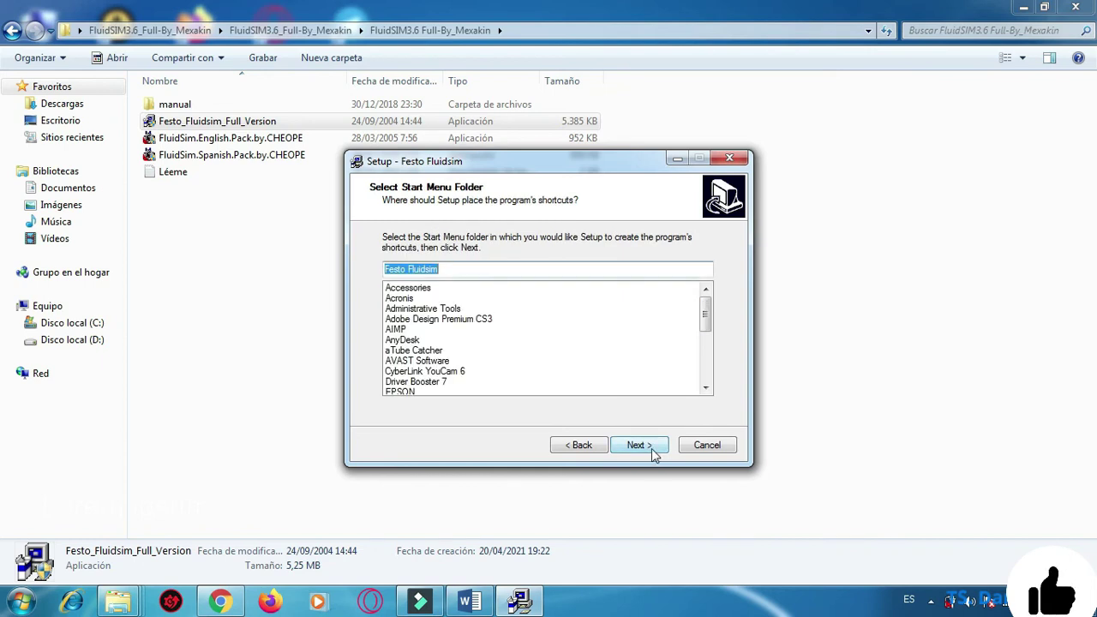
pyautogui.click(651, 448)
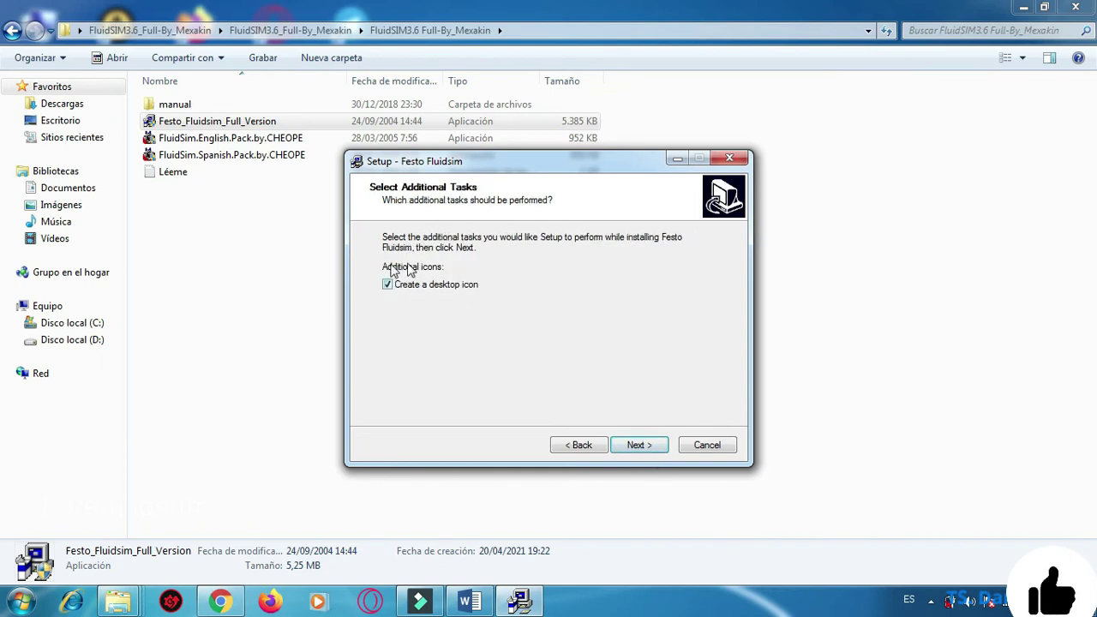
pyautogui.click(662, 451)
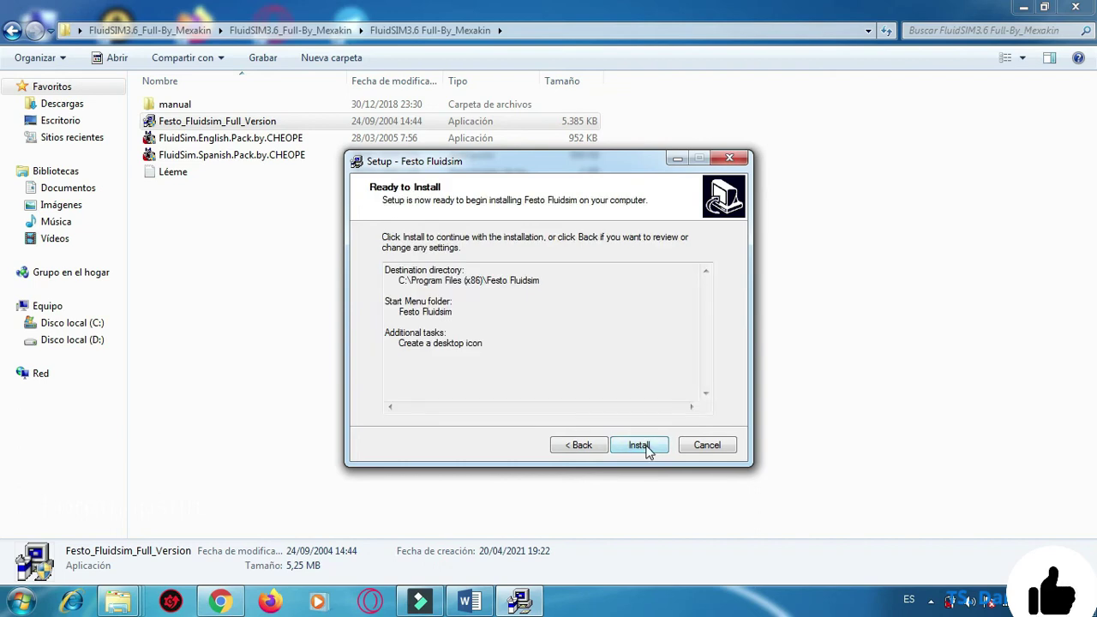
# Complete the Festo Fluidsim installation with the launch option kept, and close the program once it has started.
pyautogui.click(646, 451)
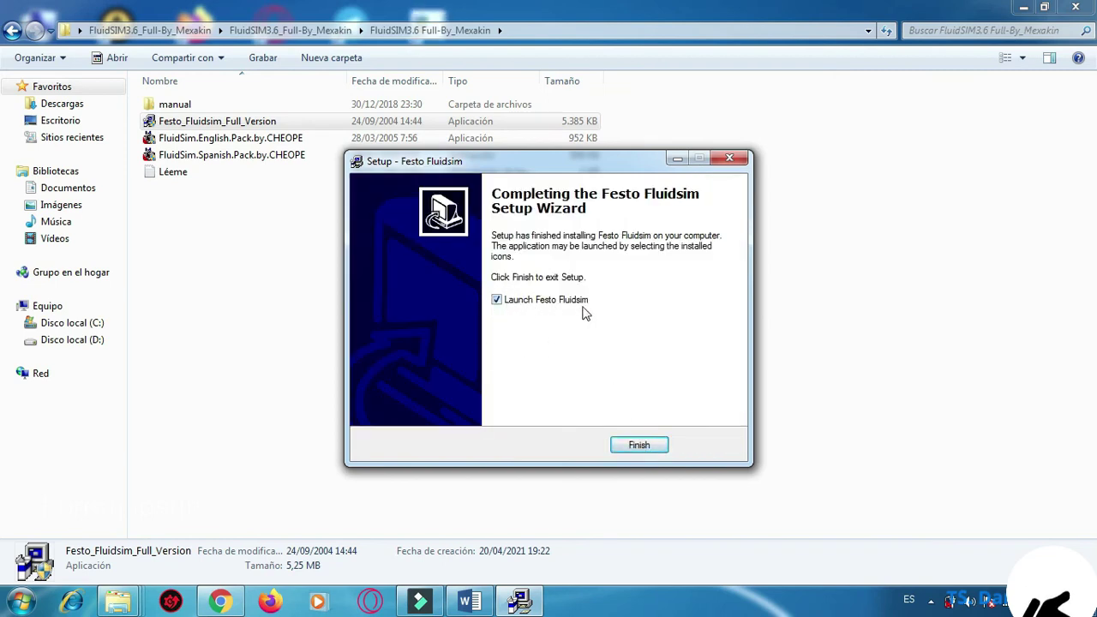
pyautogui.click(636, 446)
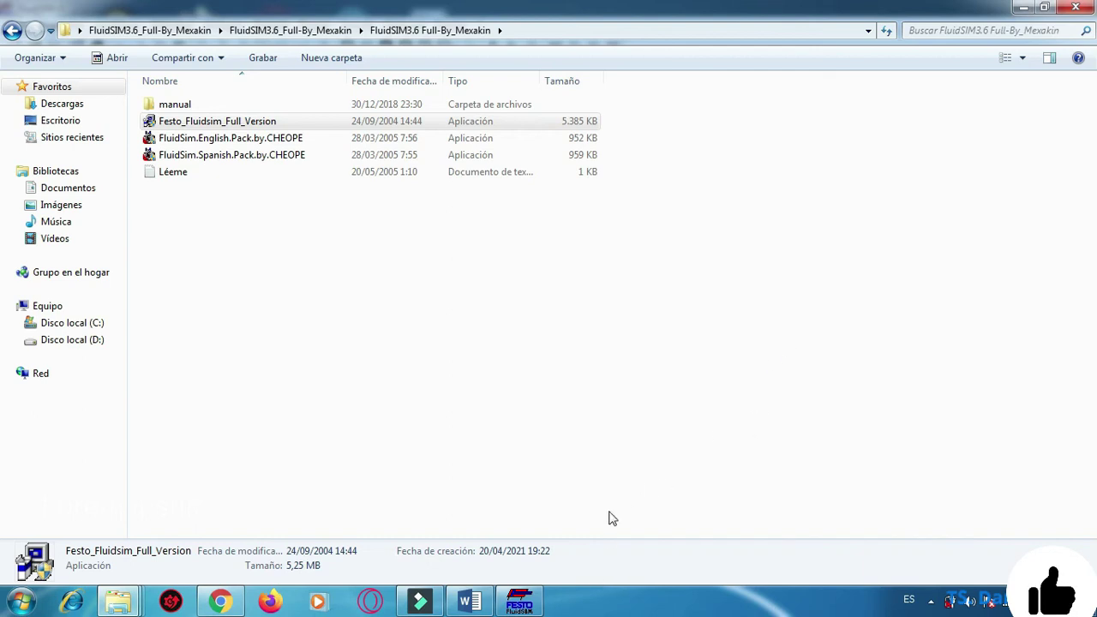
pyautogui.click(1024, 8)
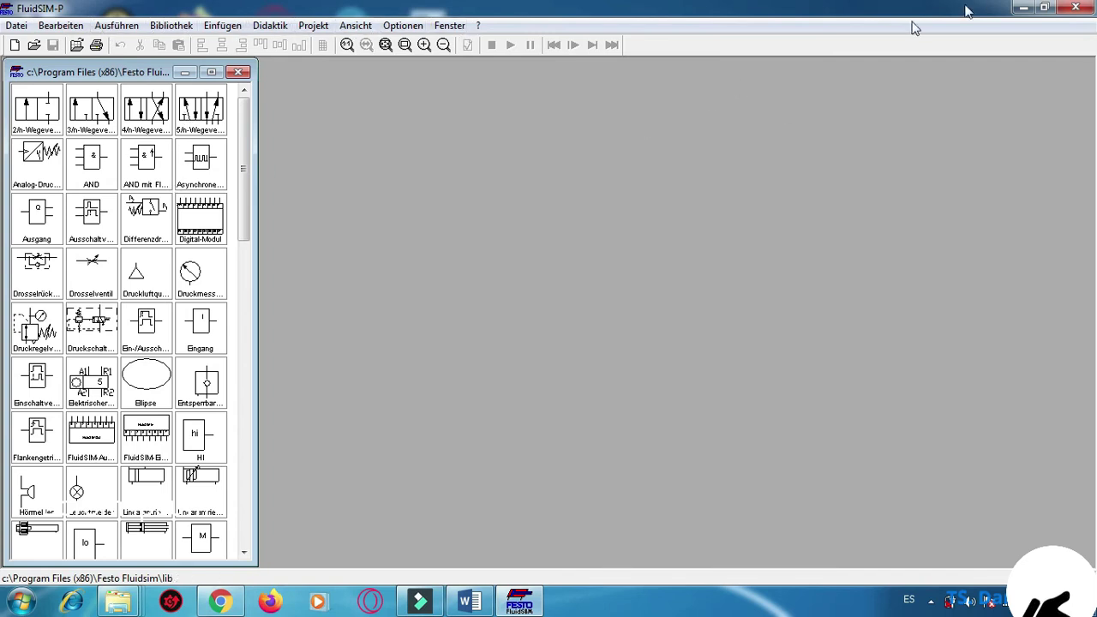
pyautogui.click(1078, 9)
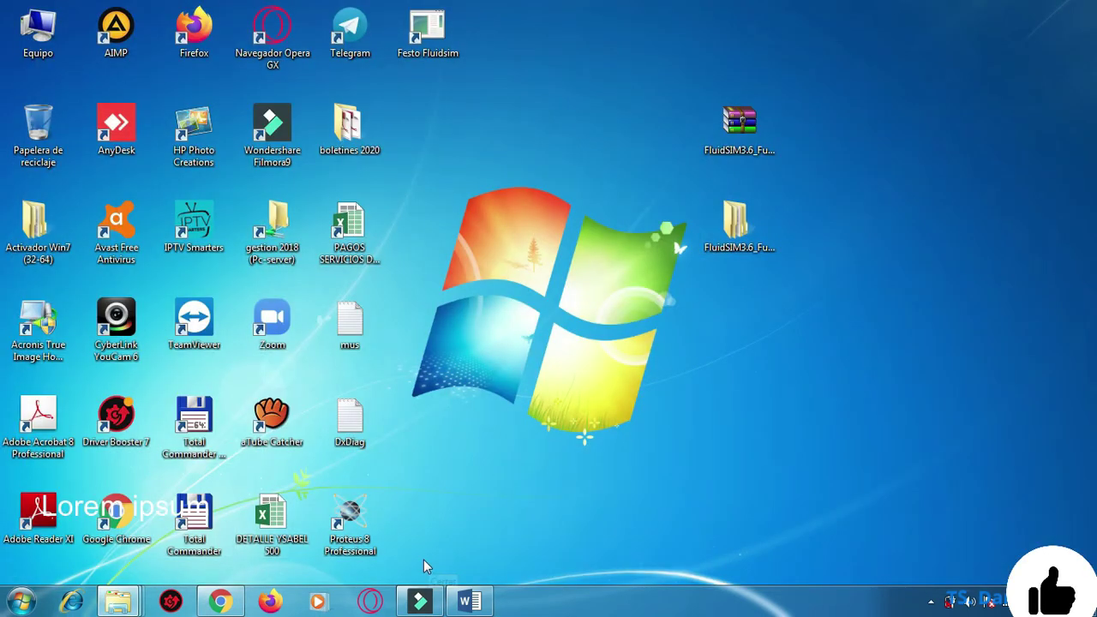
# Reopen the installer files folder and install FluidSim.Spanish.Pack.by.CHEOPE into C:\Program Files (x86)\Festo Fluidsim\bin.
pyautogui.moveTo(137, 605)
pyautogui.click(446, 510)
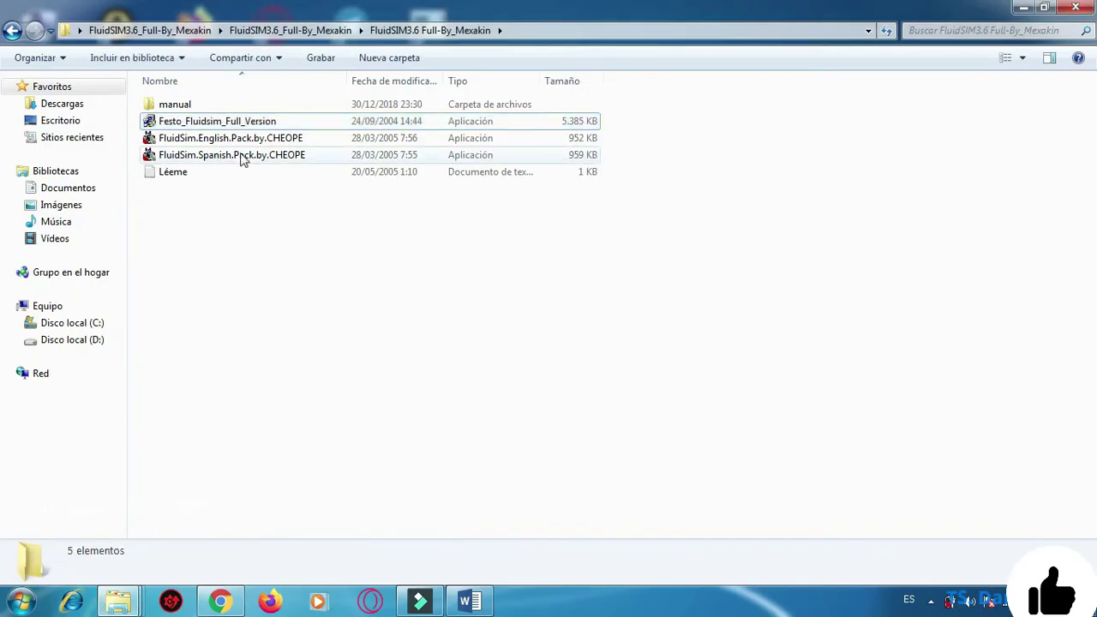
pyautogui.click(220, 138)
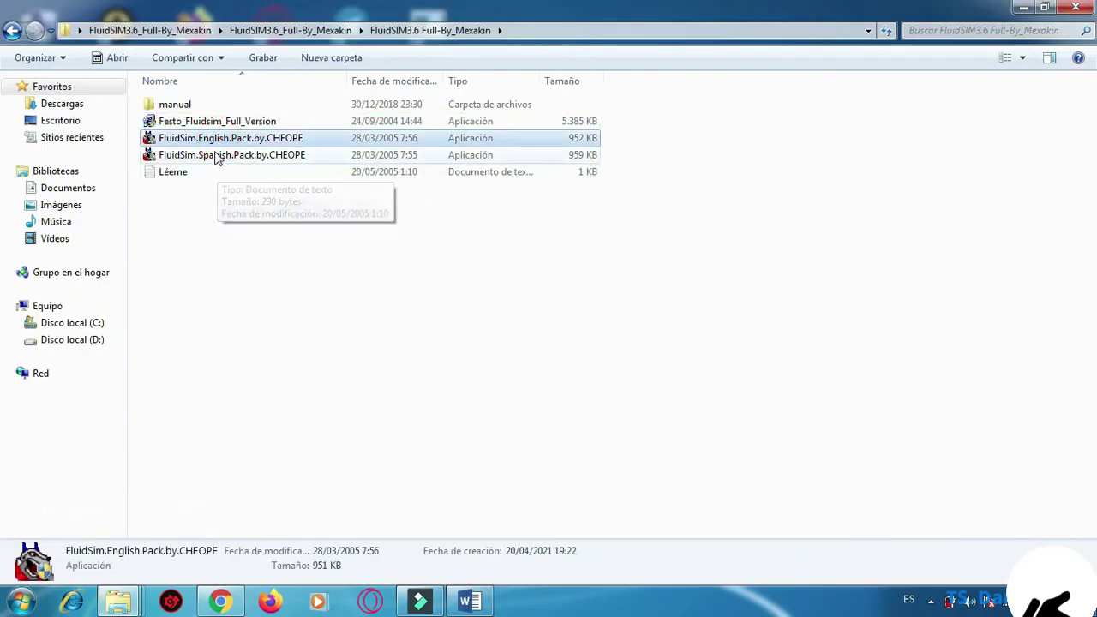
pyautogui.click(221, 154)
pyautogui.click(216, 139)
pyautogui.click(209, 157)
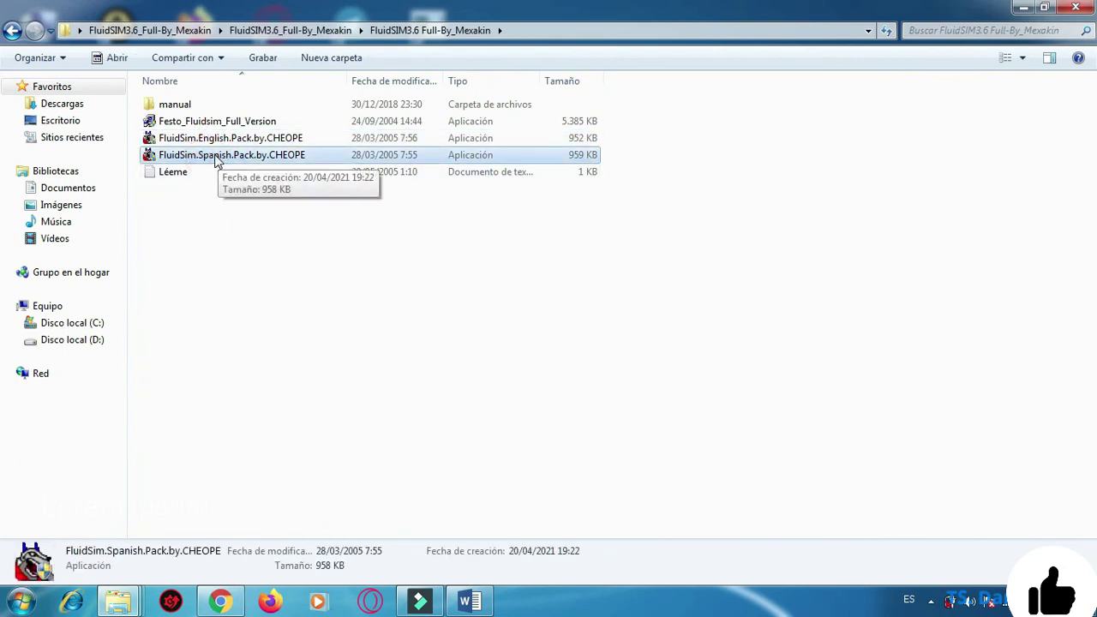
pyautogui.click(216, 161)
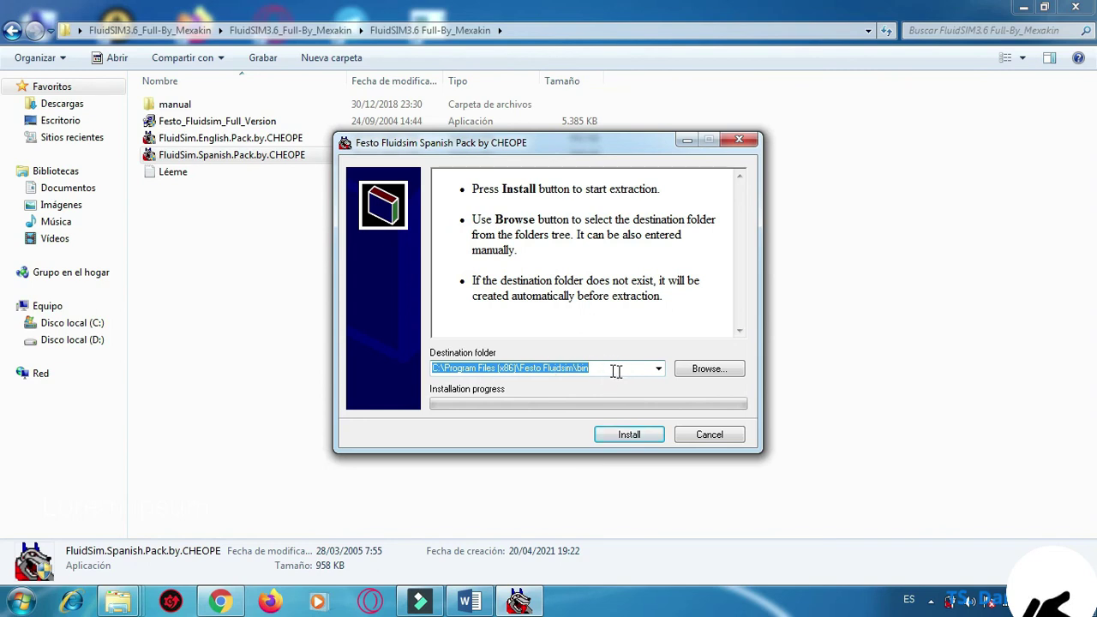
pyautogui.click(637, 434)
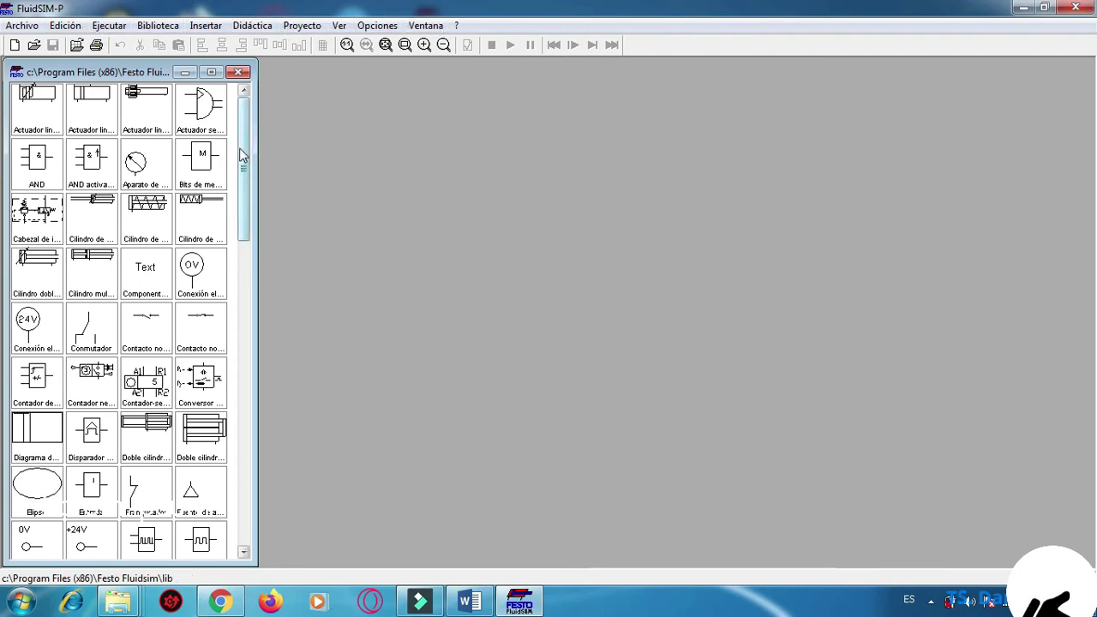
# Examine the Spanish component library in FluidSIM-P from start to end in a wider library window, and close the program.
pyautogui.scroll(-1, 244, 171)
pyautogui.moveTo(256, 169); pyautogui.dragTo(441, 184)
pyautogui.scroll(-8, 421, 183)
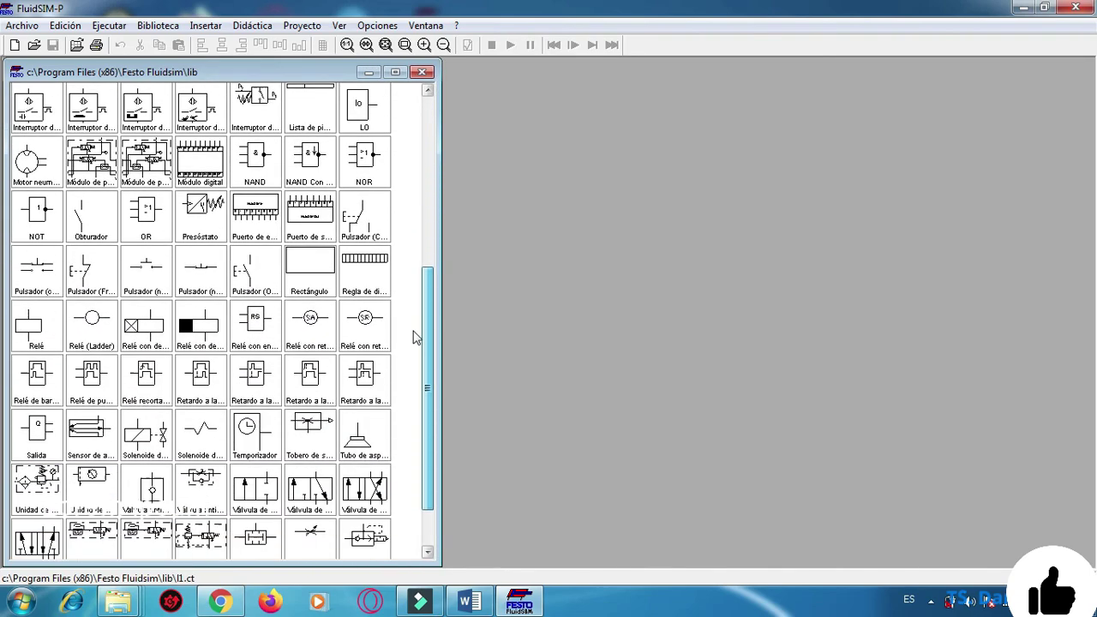
pyautogui.scroll(9, 407, 383)
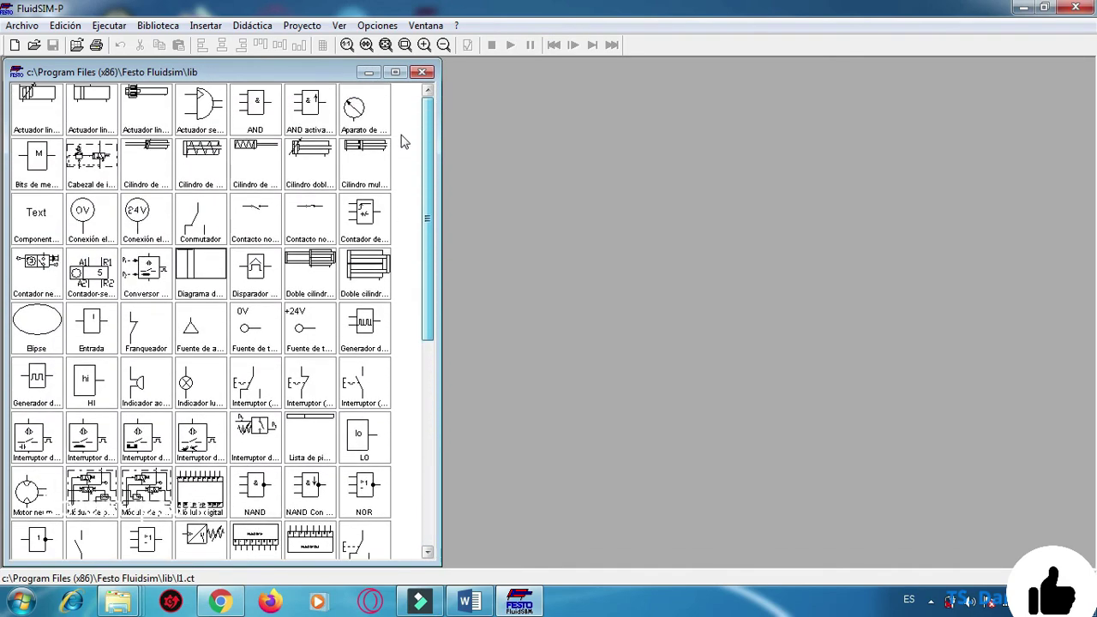
pyautogui.moveTo(441, 77); pyautogui.dragTo(326, 86)
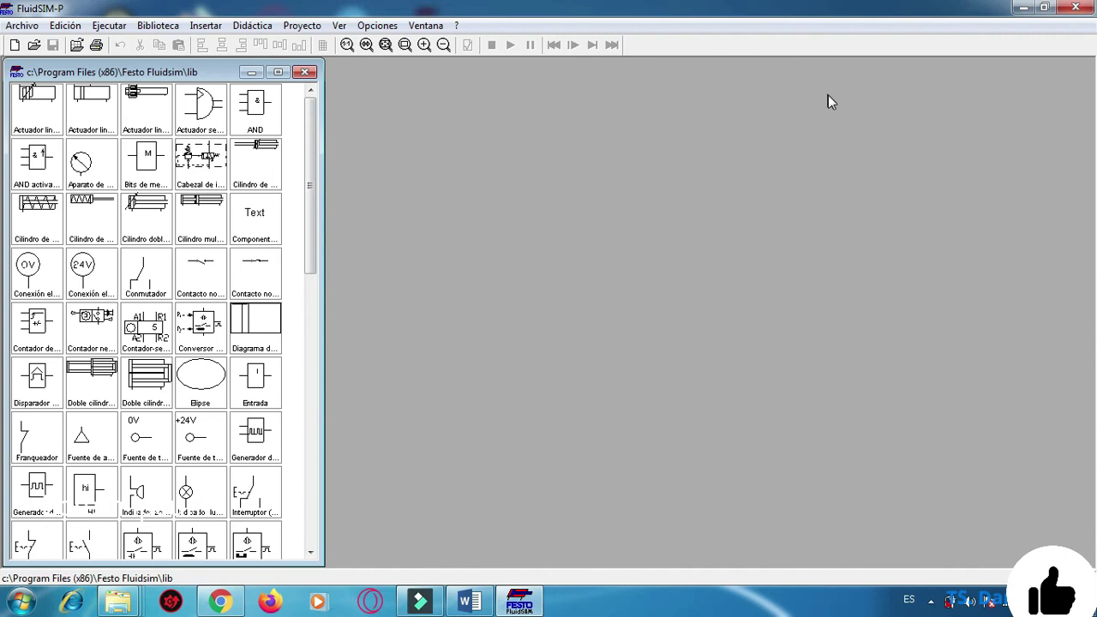
pyautogui.click(1091, 7)
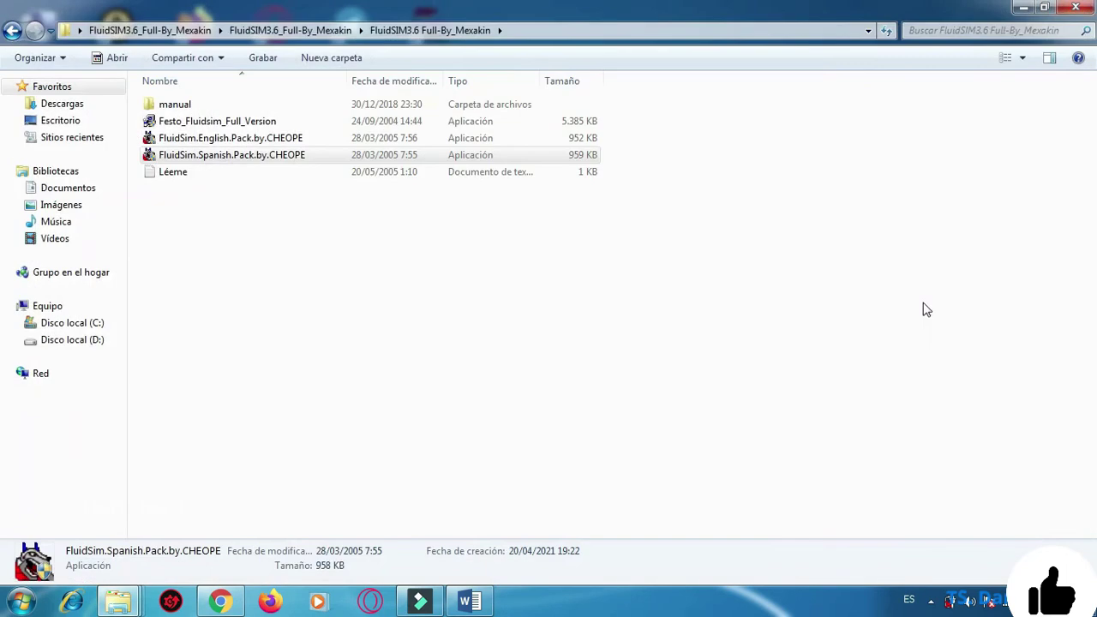
# Switch to the MEGA download page in Chrome and highlight the archive name FluidSIM3.6_Full-By_Mexakin.rar.
pyautogui.click(930, 601)
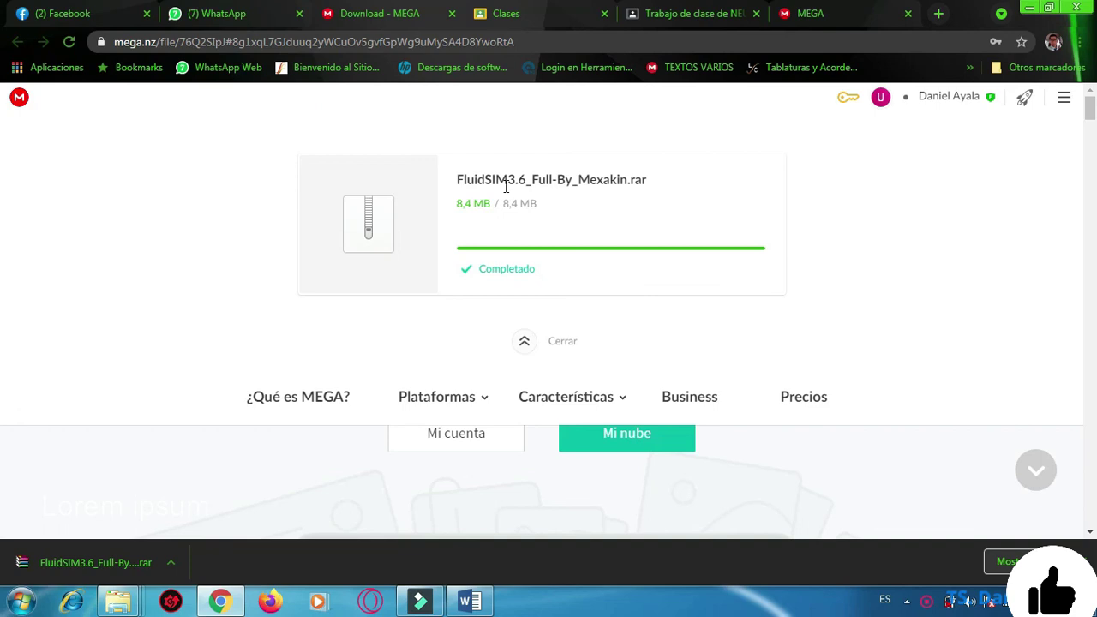
pyautogui.click(459, 181)
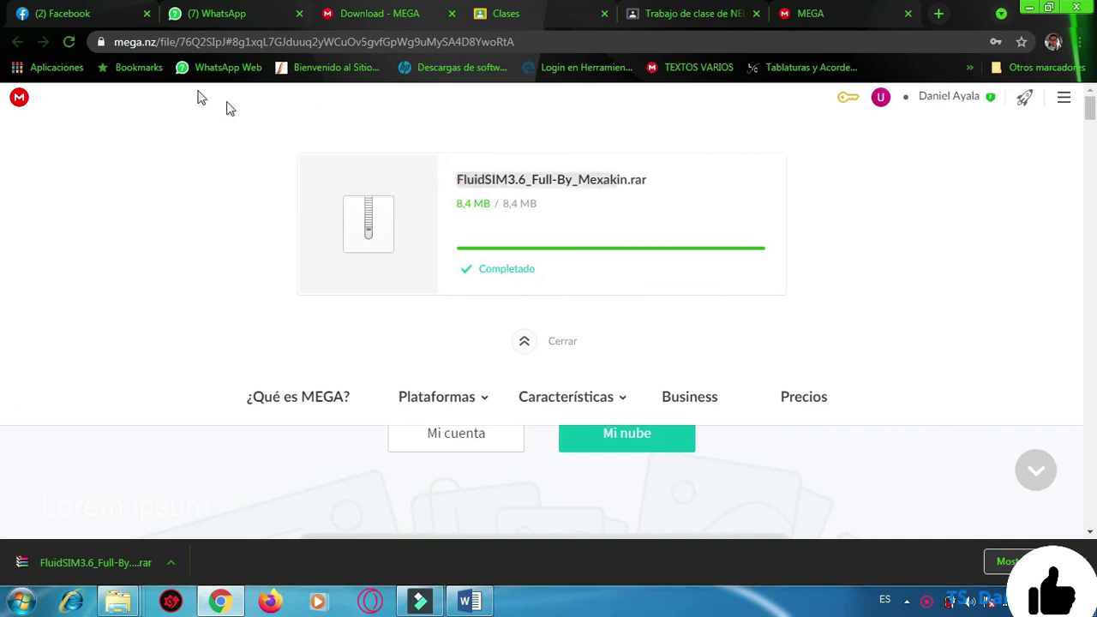